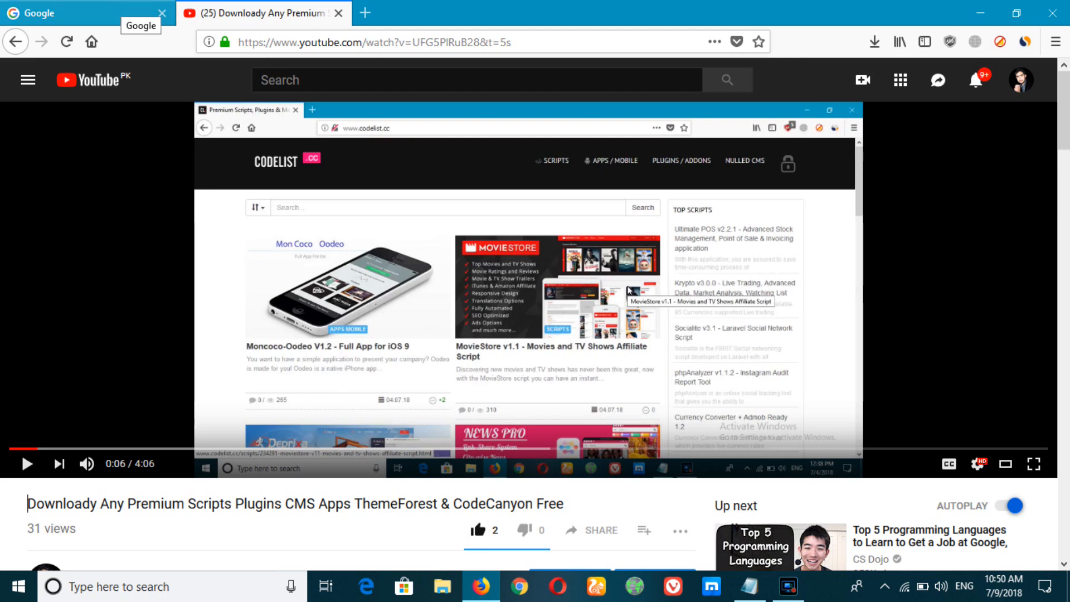
# Step: Switch from the YouTube video to the Google homepage tab in Firefox
pyautogui.click(124, 7)
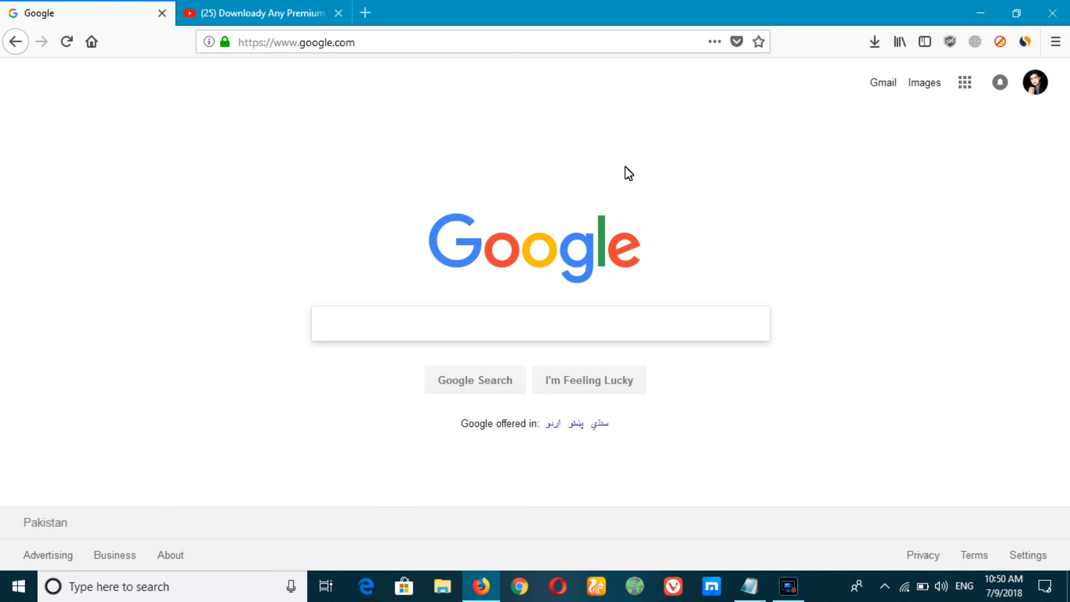
# Step: Open webinternetmarketing.org/cpanel in a new tab and log in to the hosting account
pyautogui.hotkey('ctrl', 't')
pyautogui.write('webinternetmarketing.org/')
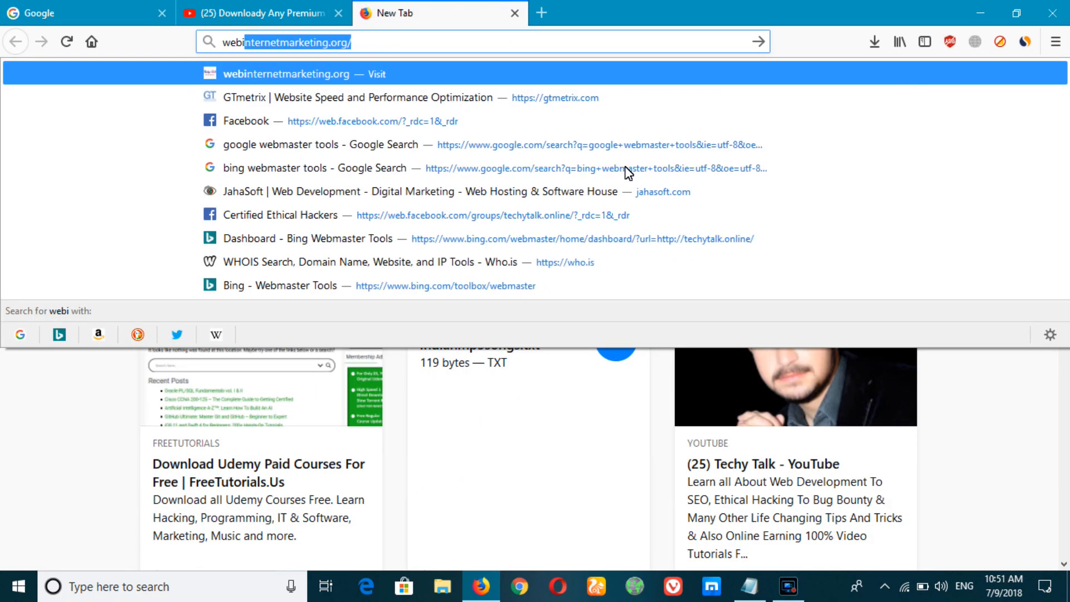
pyautogui.press('Return')
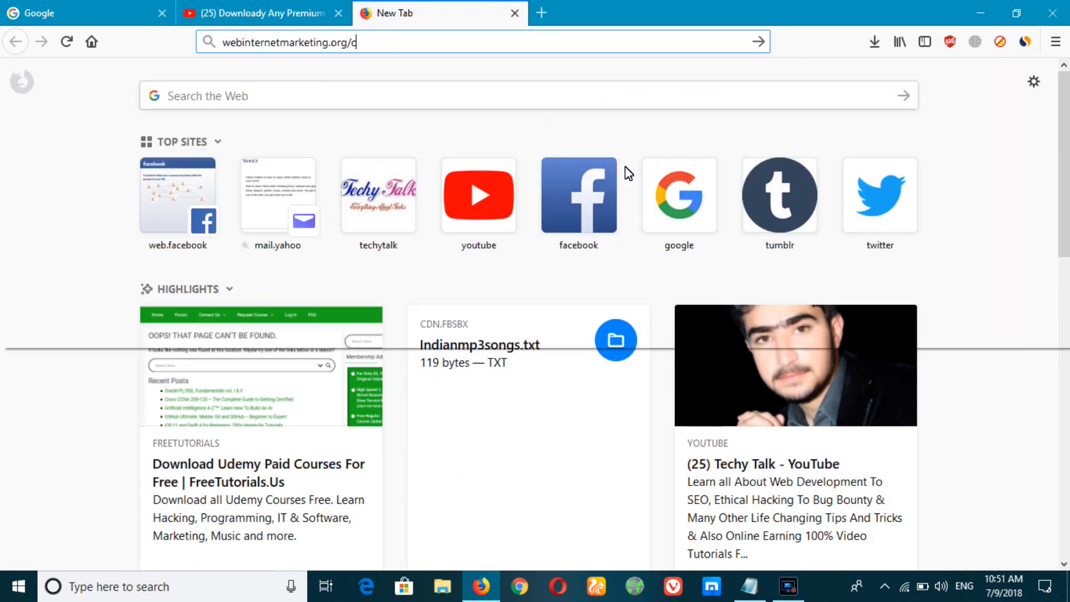
pyautogui.write('cpanel')
pyautogui.press('Return')
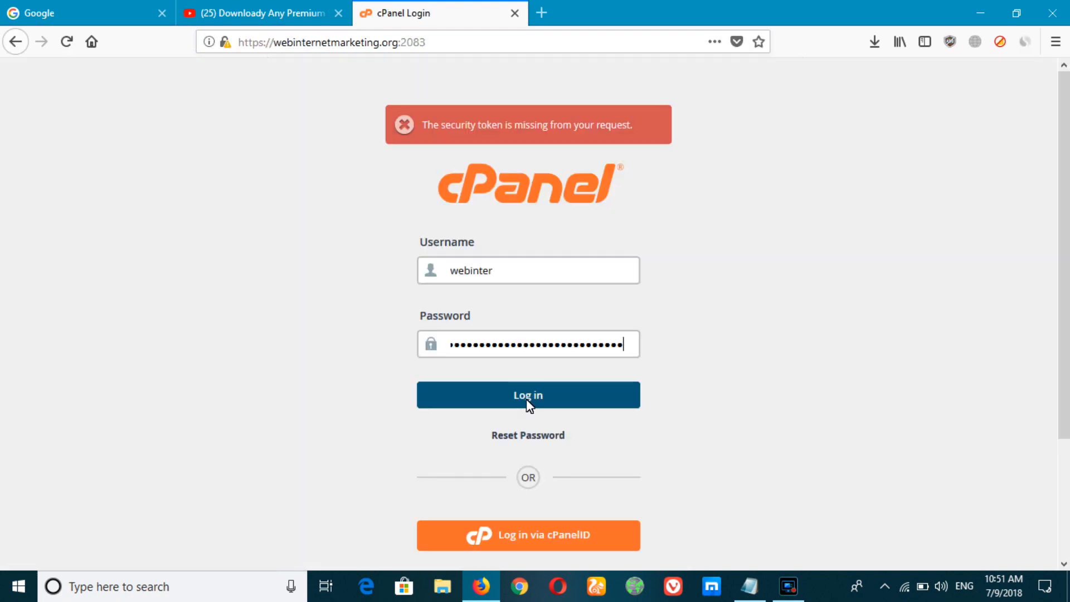
pyautogui.click(529, 396)
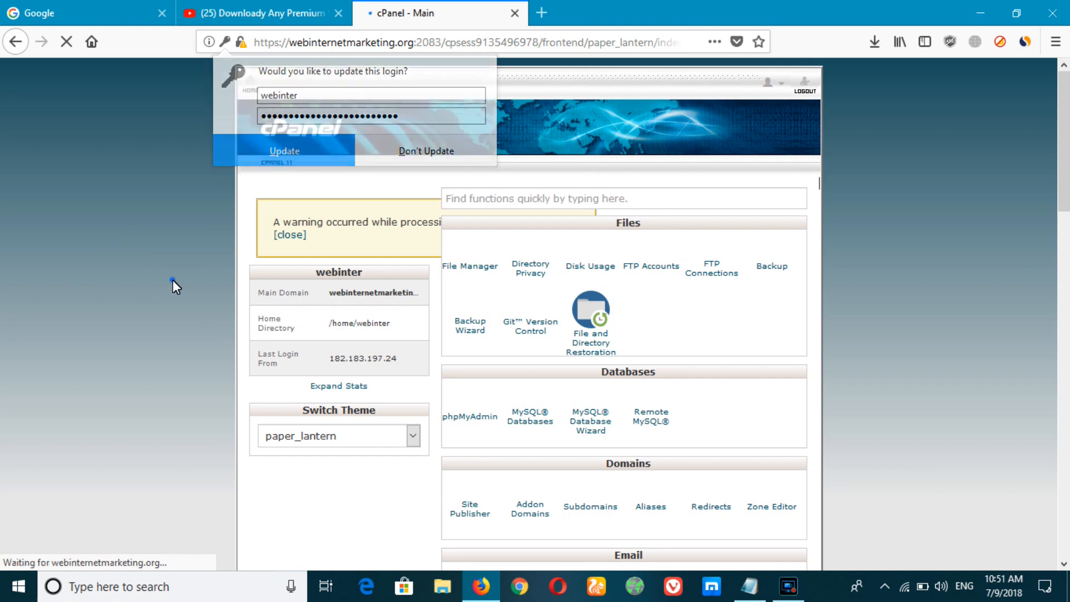
# Step: Open the public_html folder in cPanel's File Manager
pyautogui.click(173, 280)
pyautogui.click(468, 249)
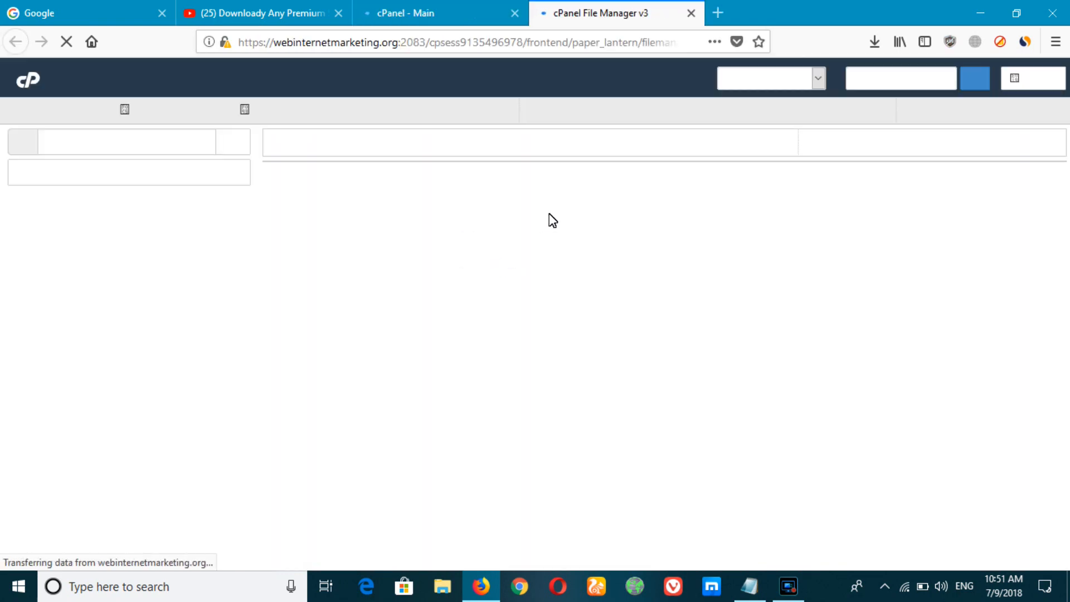
pyautogui.doubleClick(283, 326)
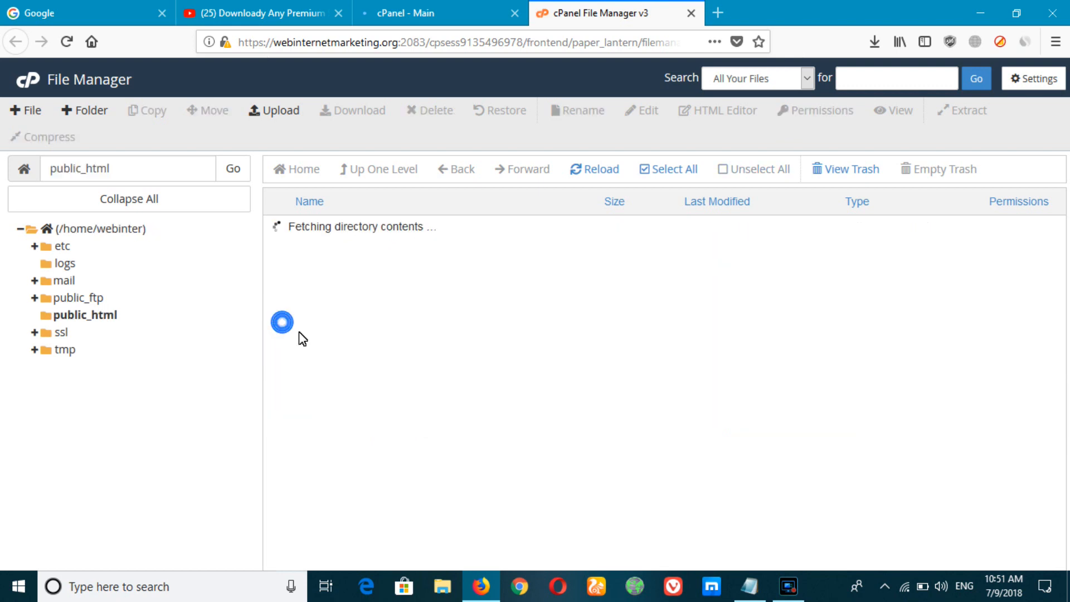
# Step: Upload smart_school_src.zip from the Desktop to public_html and return to the folder listing
pyautogui.click(277, 113)
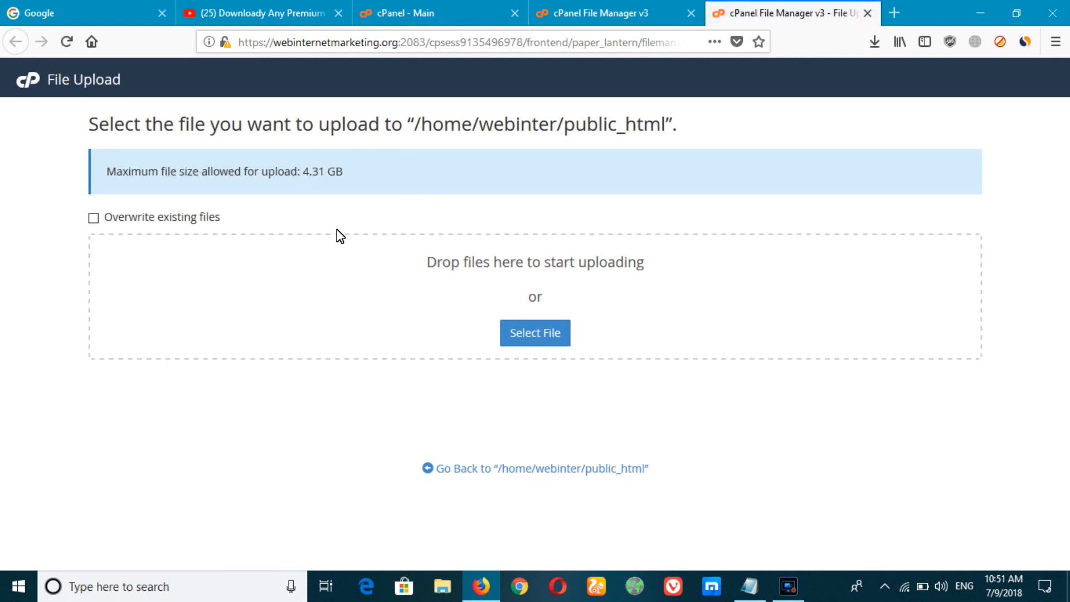
pyautogui.click(533, 334)
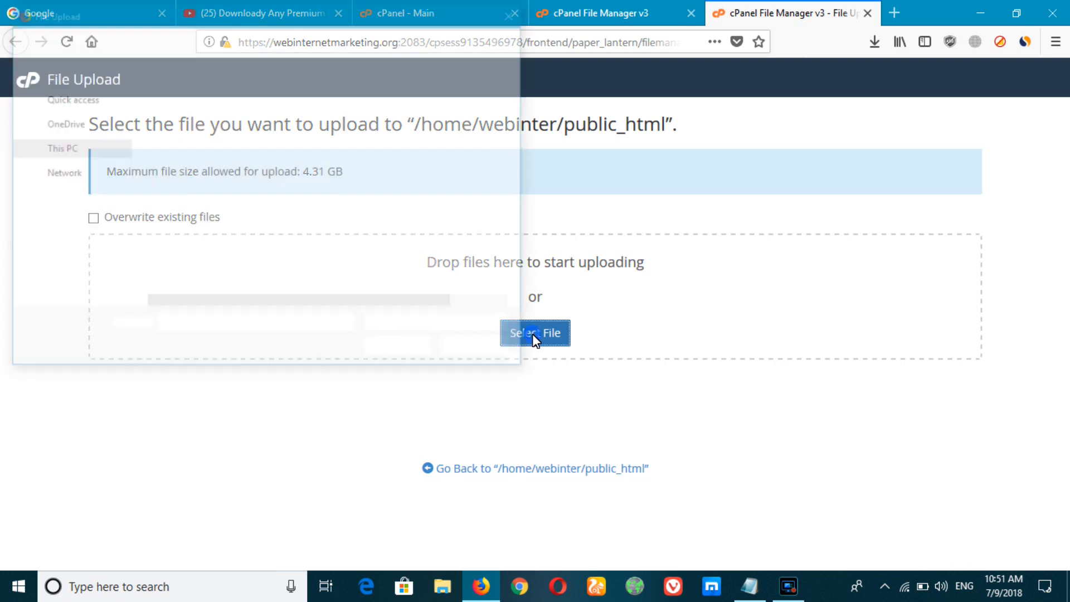
pyautogui.click(59, 155)
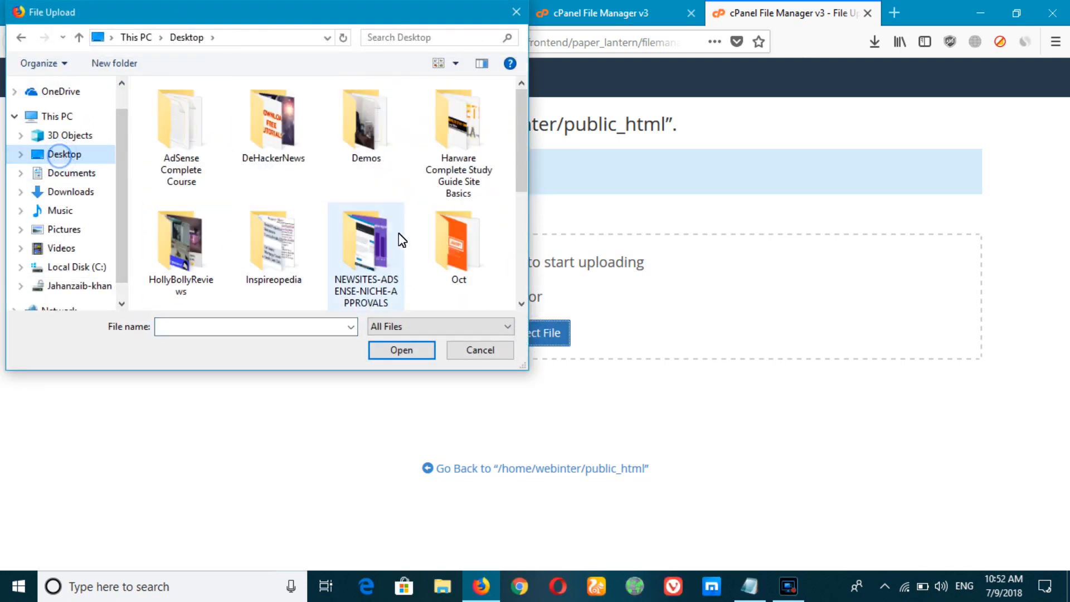
pyautogui.scroll(-3, 397, 236)
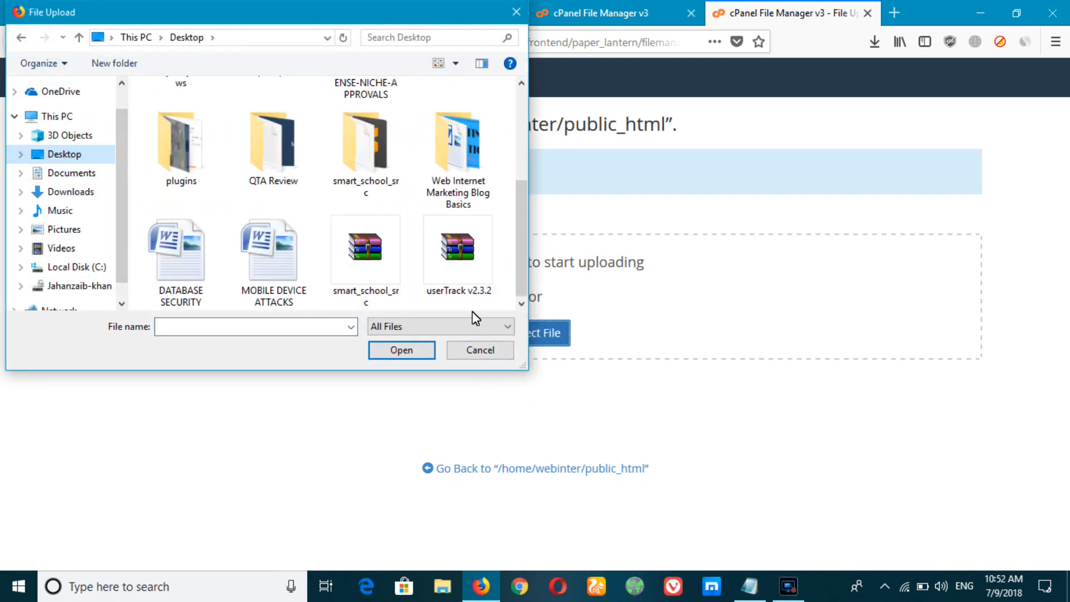
pyautogui.doubleClick(383, 251)
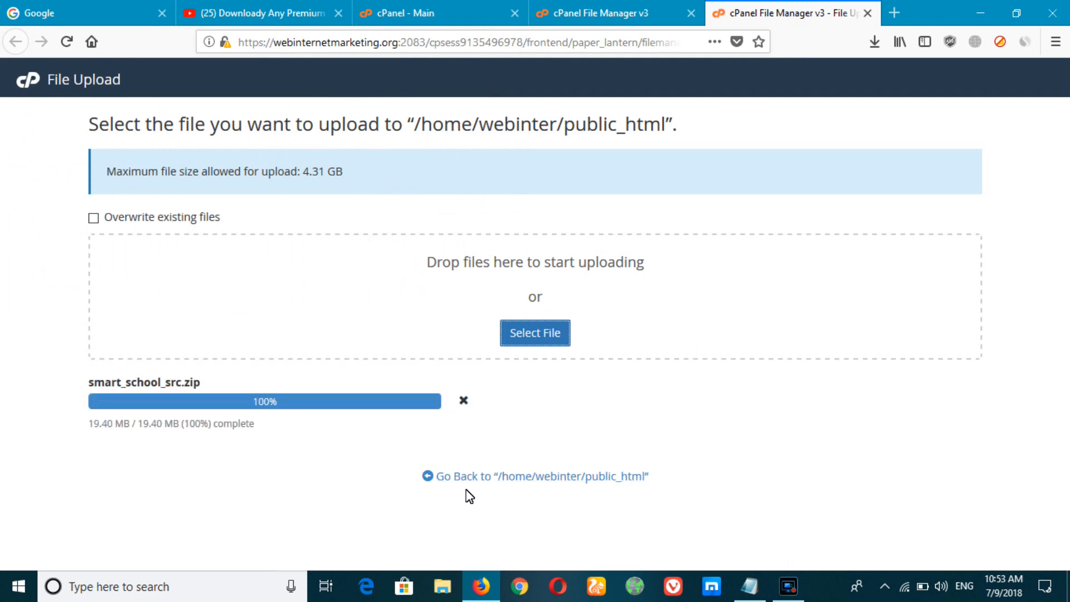
pyautogui.click(501, 481)
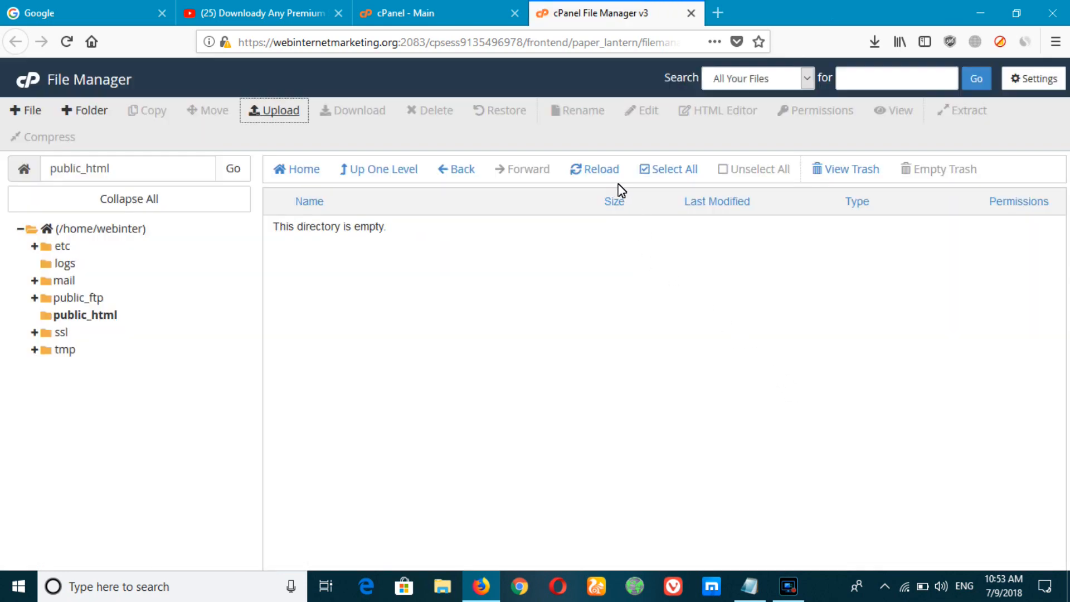
# Step: Reload the listing and extract smart_school_src.zip into /public_html
pyautogui.click(609, 177)
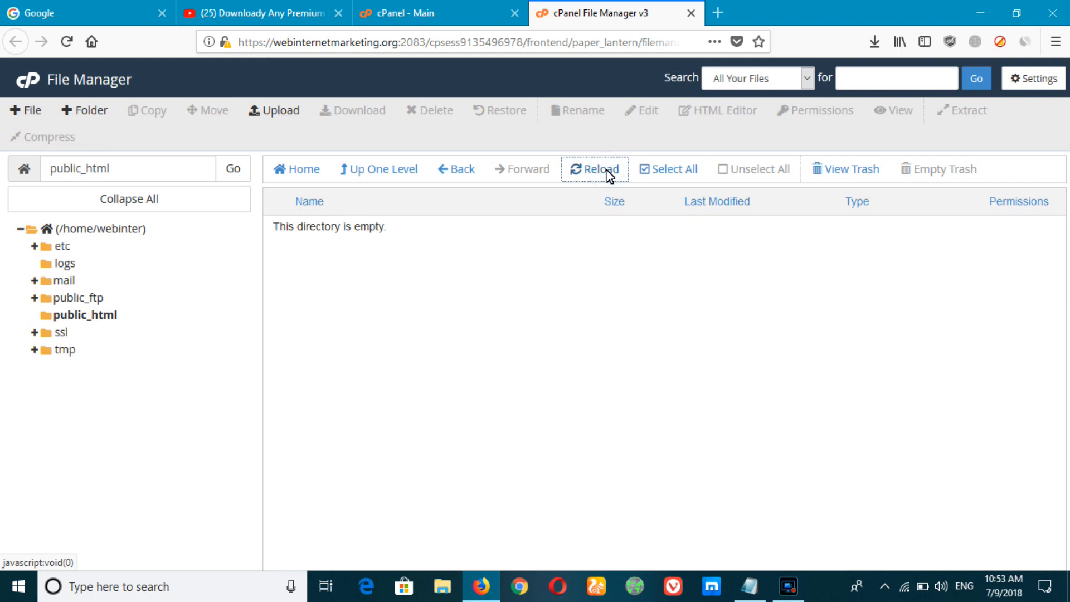
pyautogui.click(609, 176)
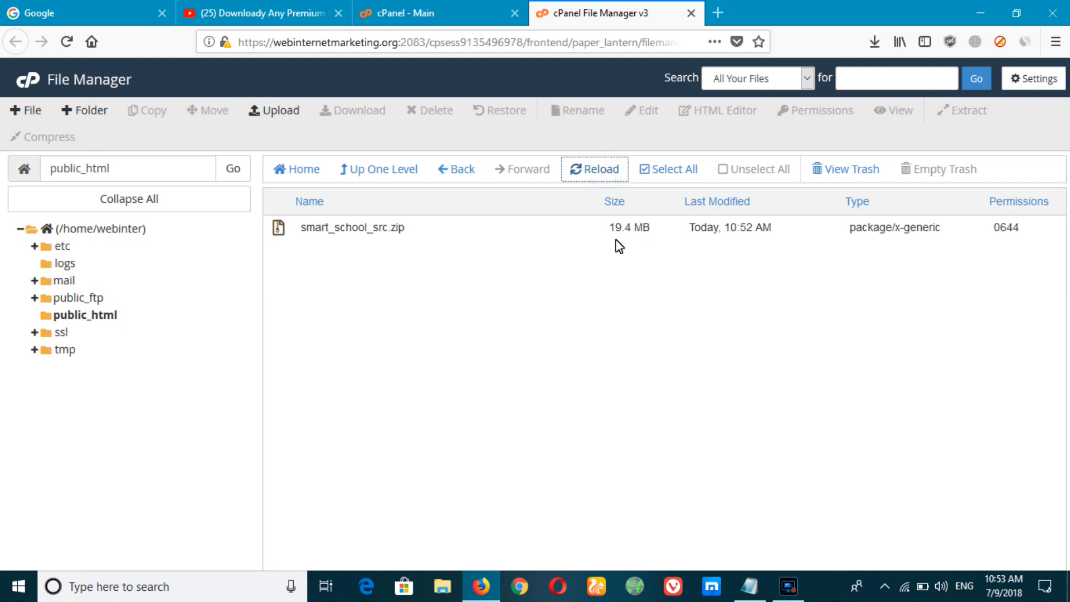
pyautogui.rightClick(367, 229)
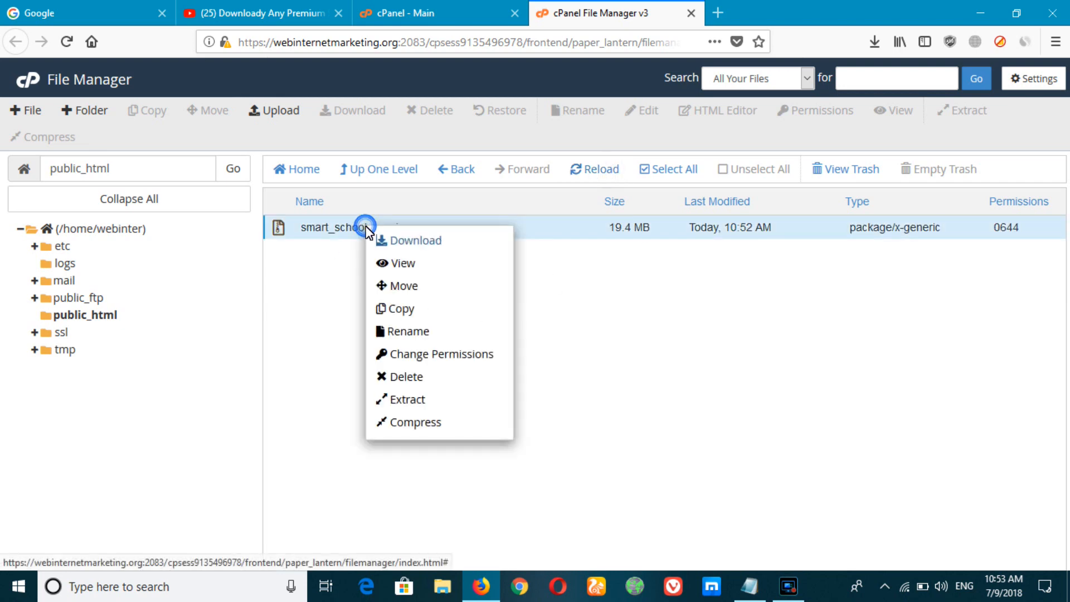
pyautogui.click(414, 403)
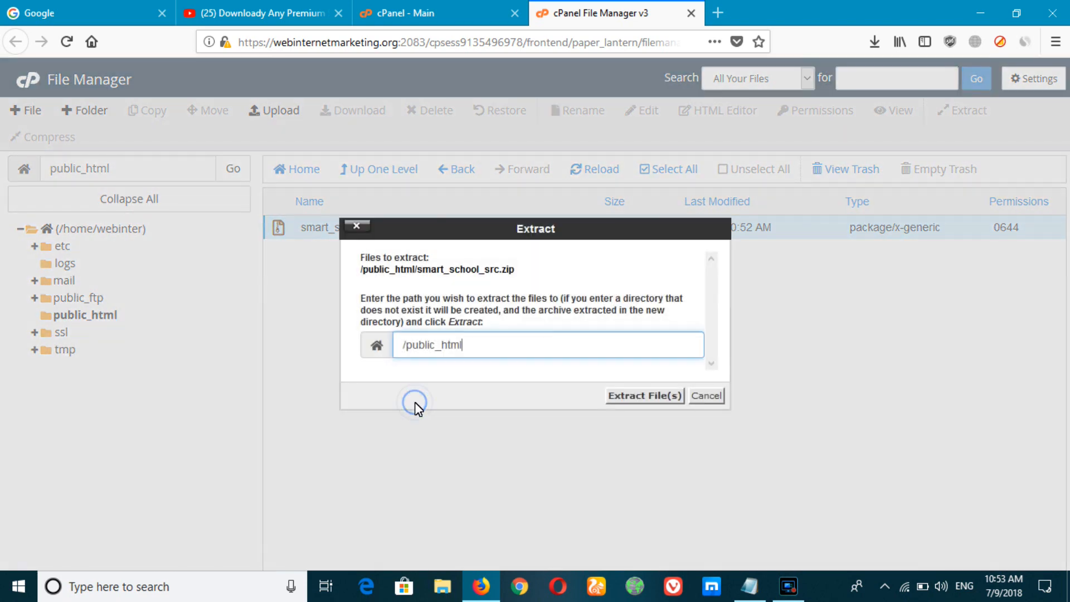
pyautogui.click(636, 396)
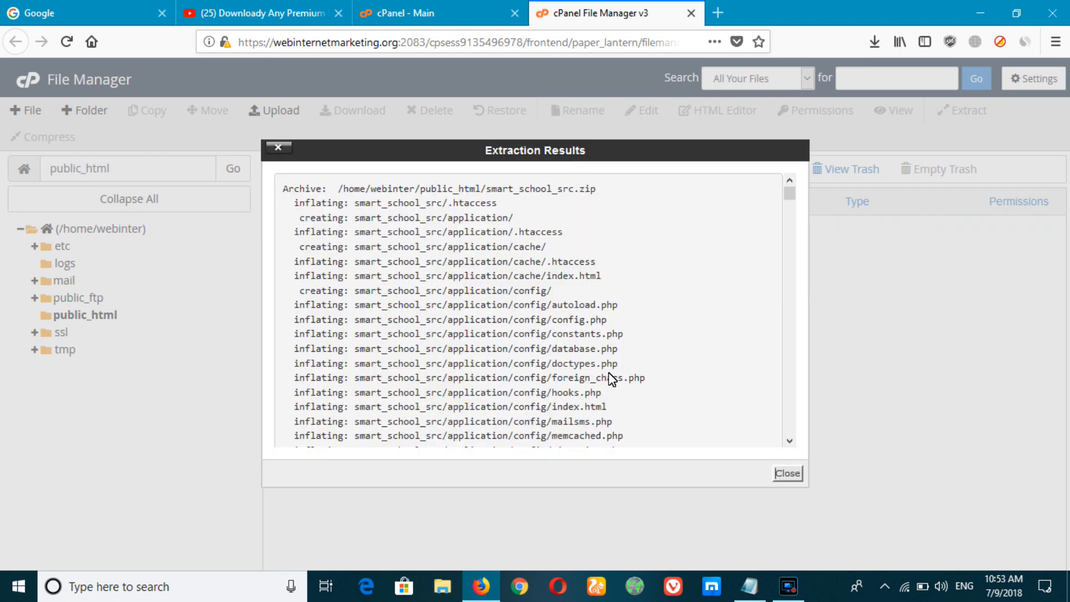
pyautogui.click(788, 475)
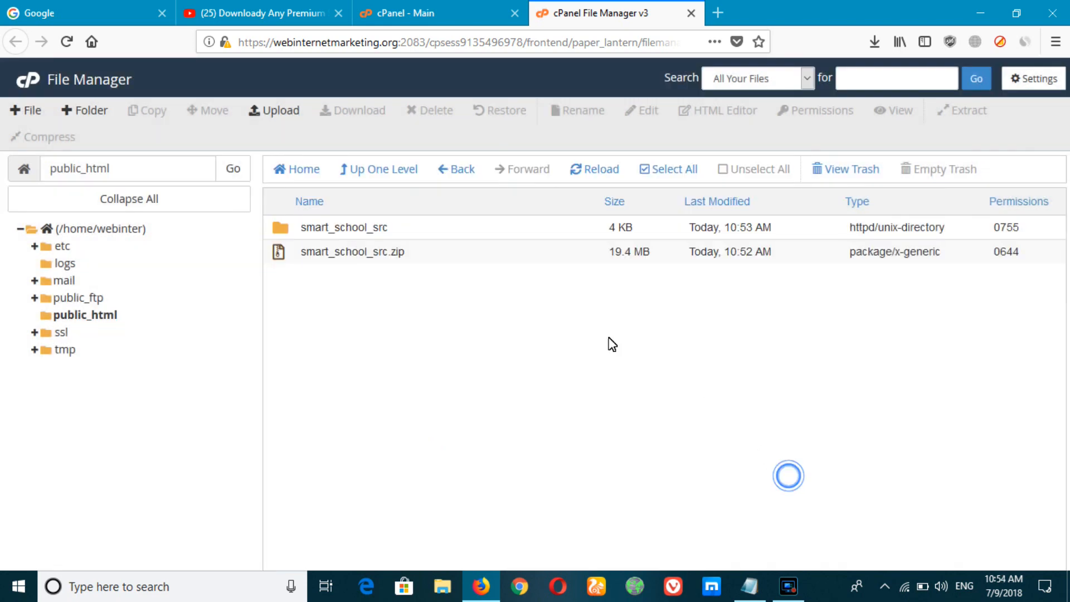
# Step: Move all contents of the smart_school_src folder, application through index.php, up into public_html
pyautogui.click(299, 228)
pyautogui.doubleClick(299, 229)
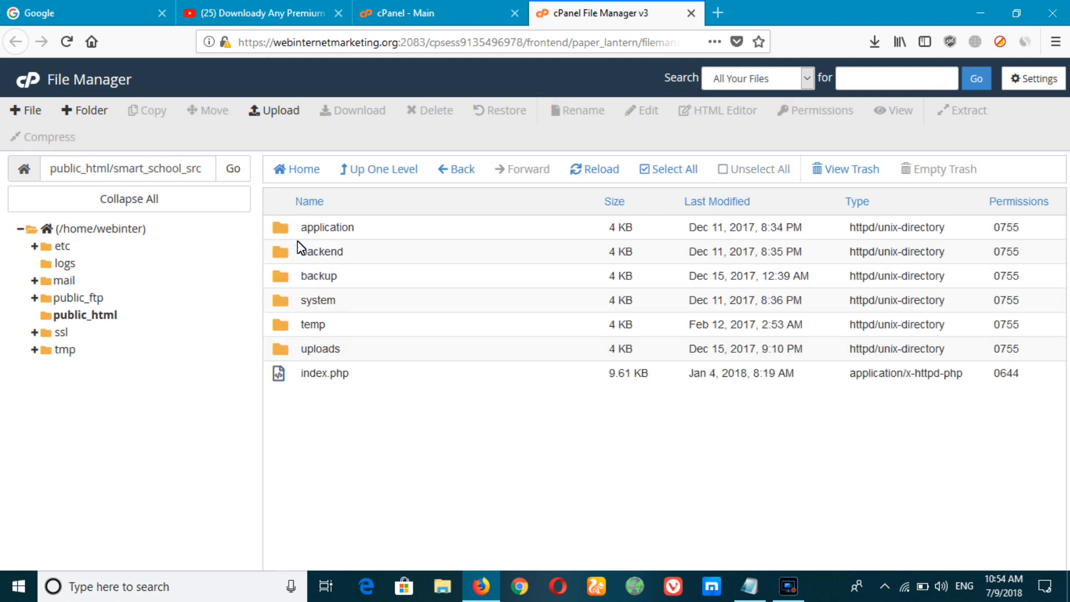
pyautogui.click(284, 230)
pyautogui.keyDown('shift'); pyautogui.click(289, 376); pyautogui.keyUp('shift')
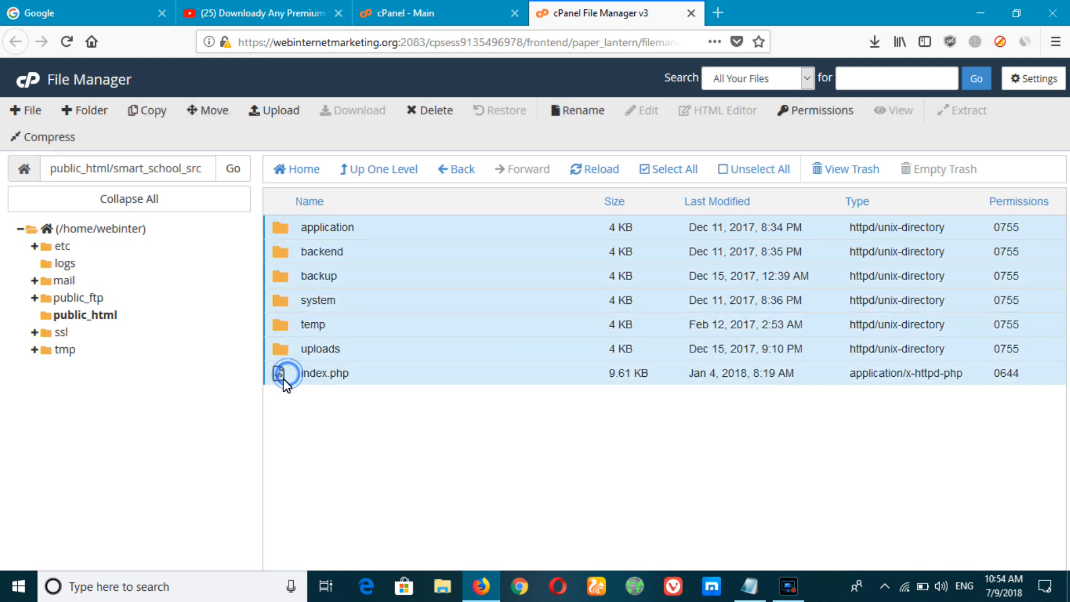
pyautogui.click(209, 114)
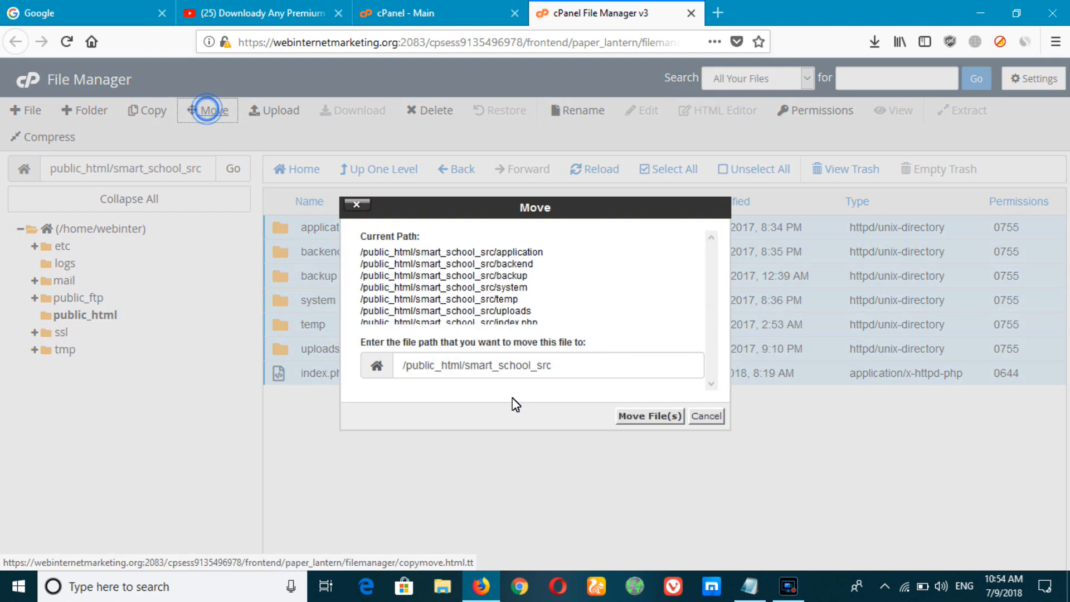
pyautogui.moveTo(467, 366); pyautogui.dragTo(613, 375)
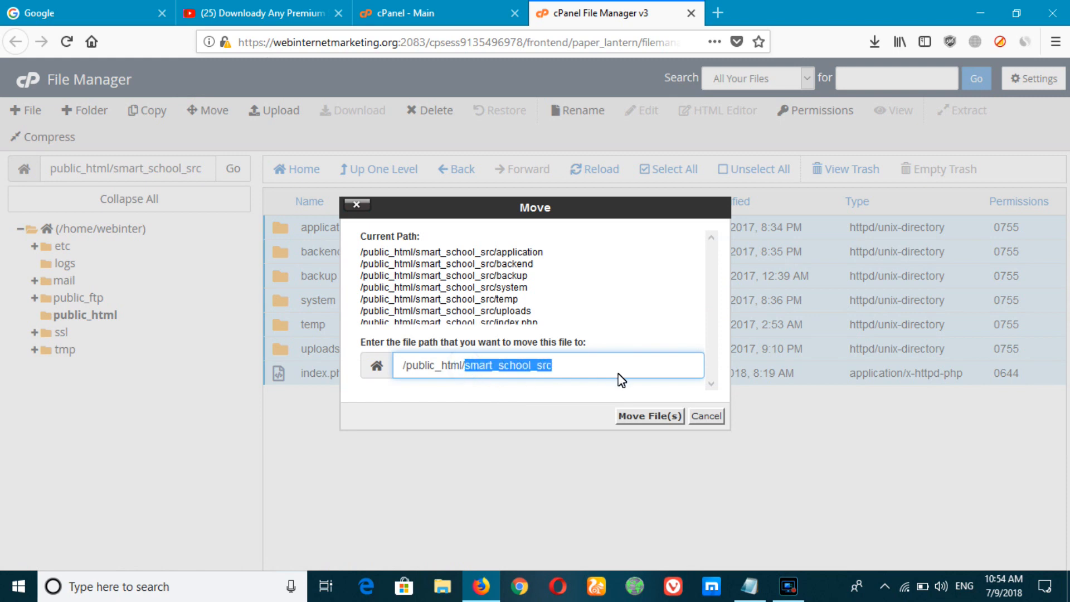
pyautogui.press('BackSpace')
pyautogui.click(650, 419)
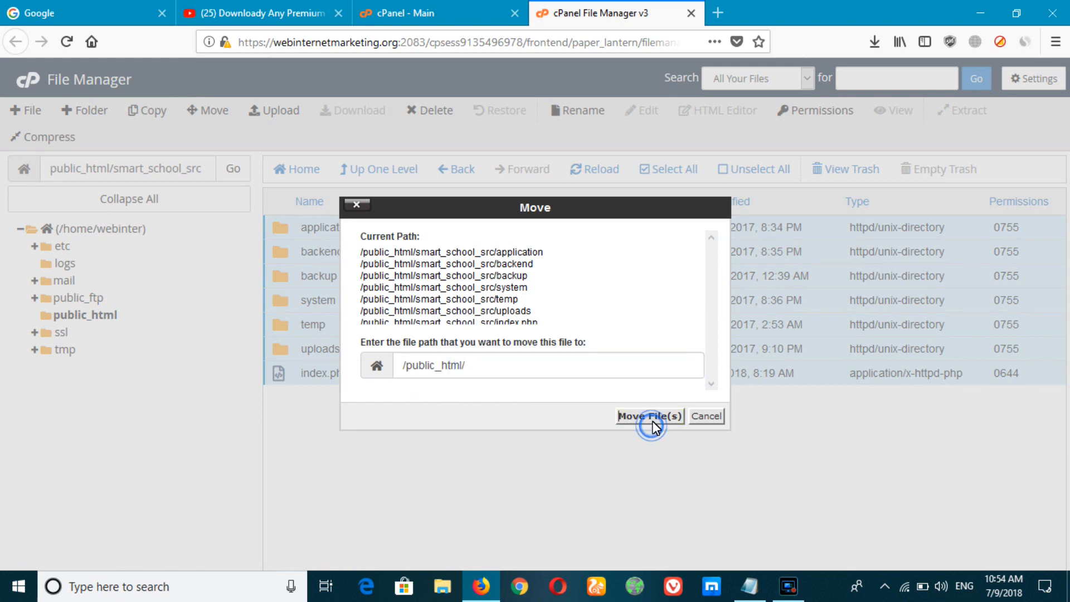
# Step: Delete smart_school_src.zip from public_html to the trash
pyautogui.click(382, 177)
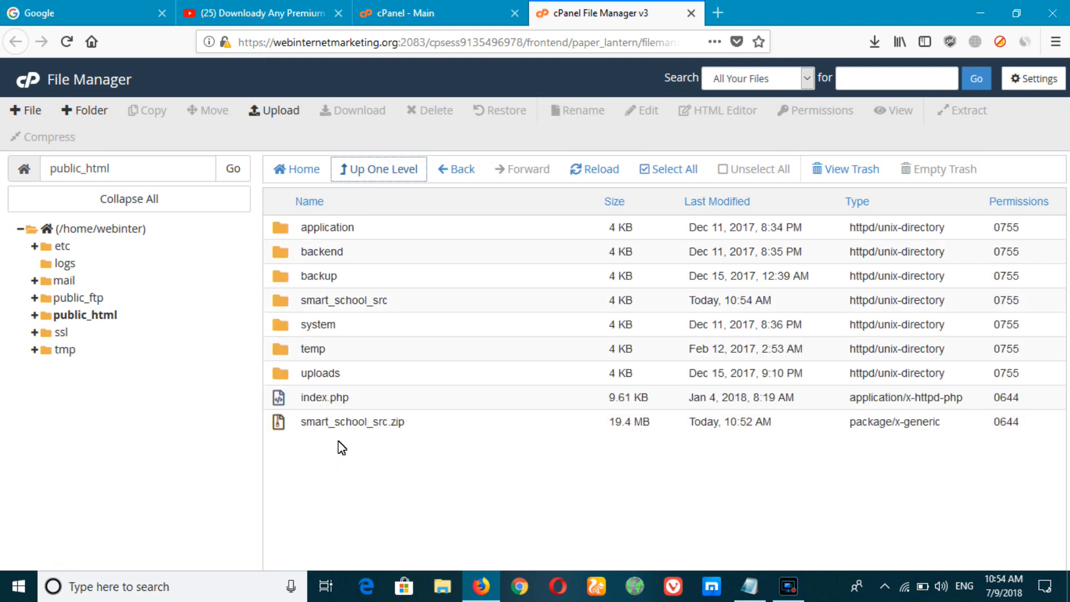
pyautogui.click(357, 421)
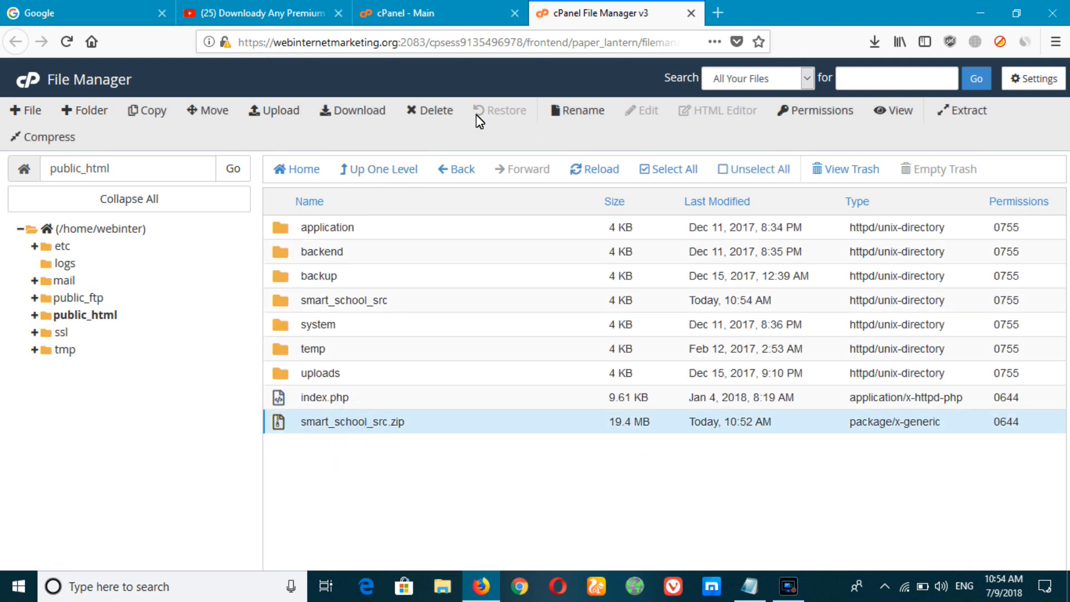
pyautogui.click(434, 115)
pyautogui.click(657, 369)
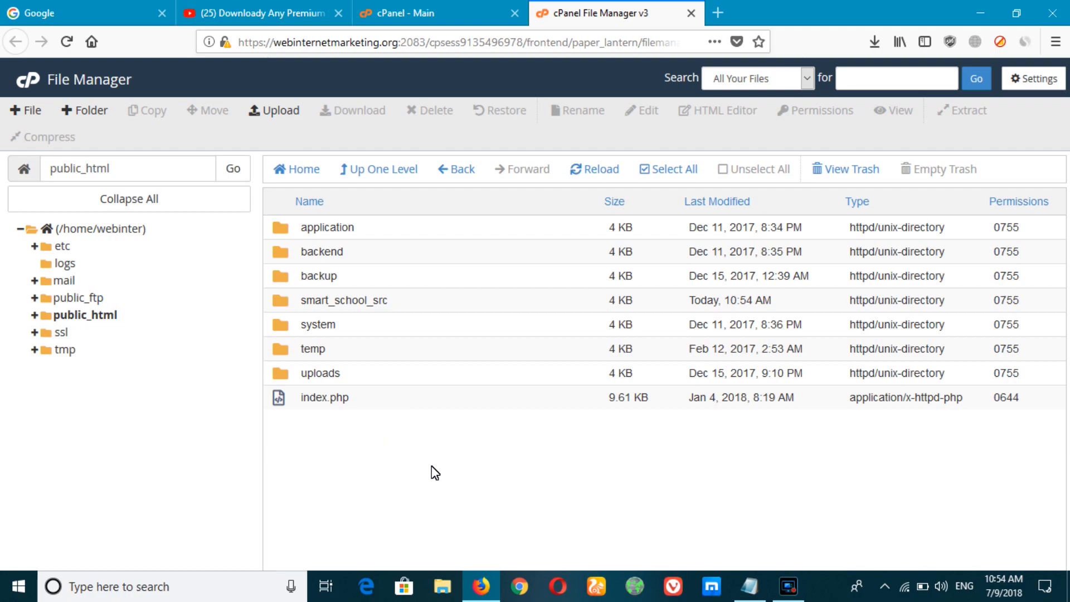
# Step: Extract .htaccess from smart_school_src.zip to the Desktop with WinRAR
pyautogui.click(482, 586)
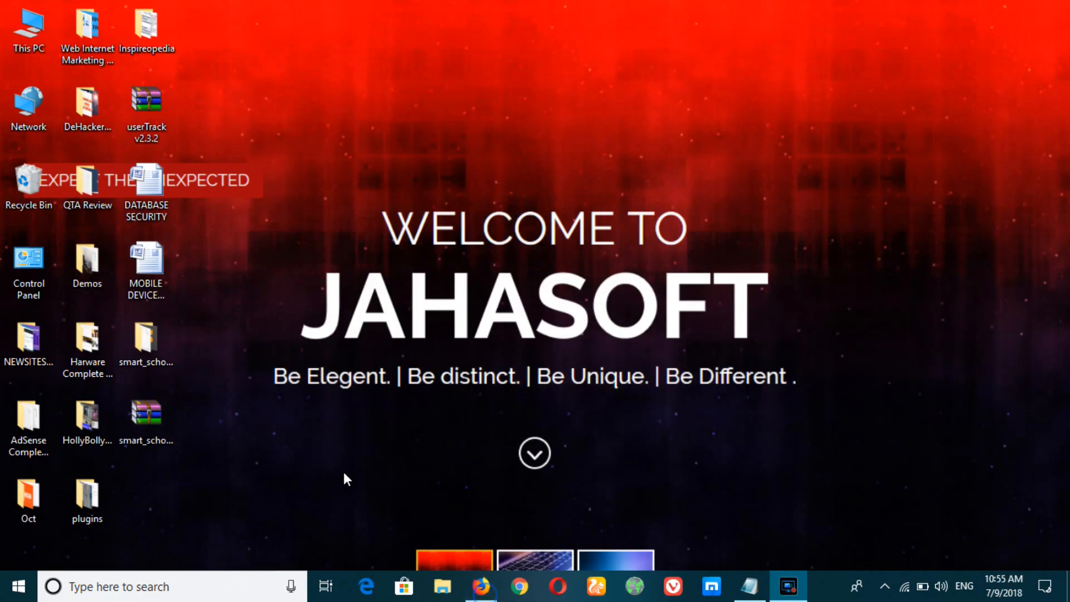
pyautogui.doubleClick(162, 426)
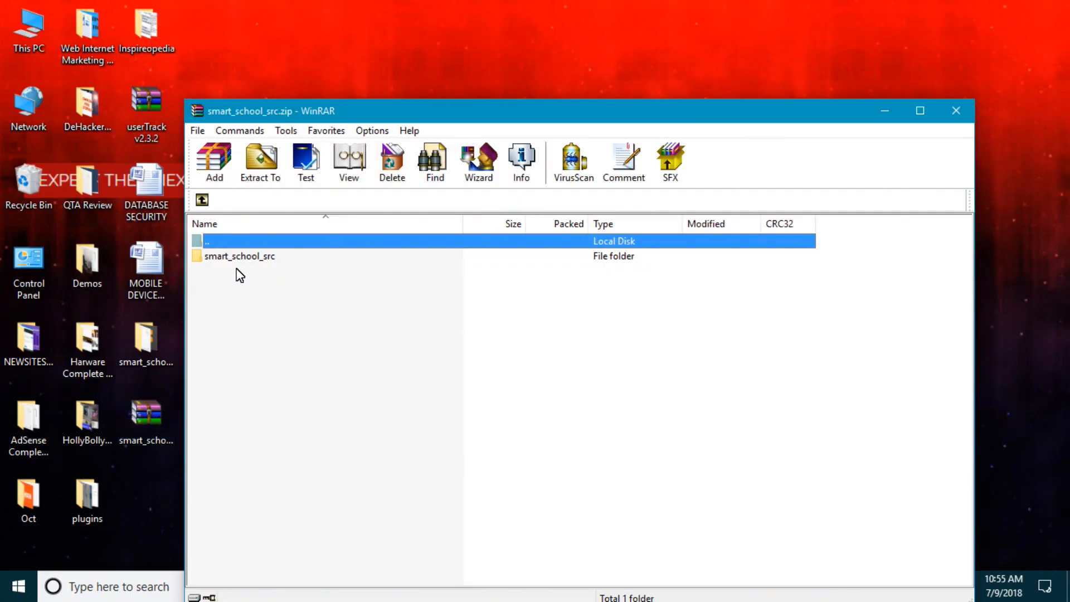
pyautogui.doubleClick(240, 258)
pyautogui.click(225, 346)
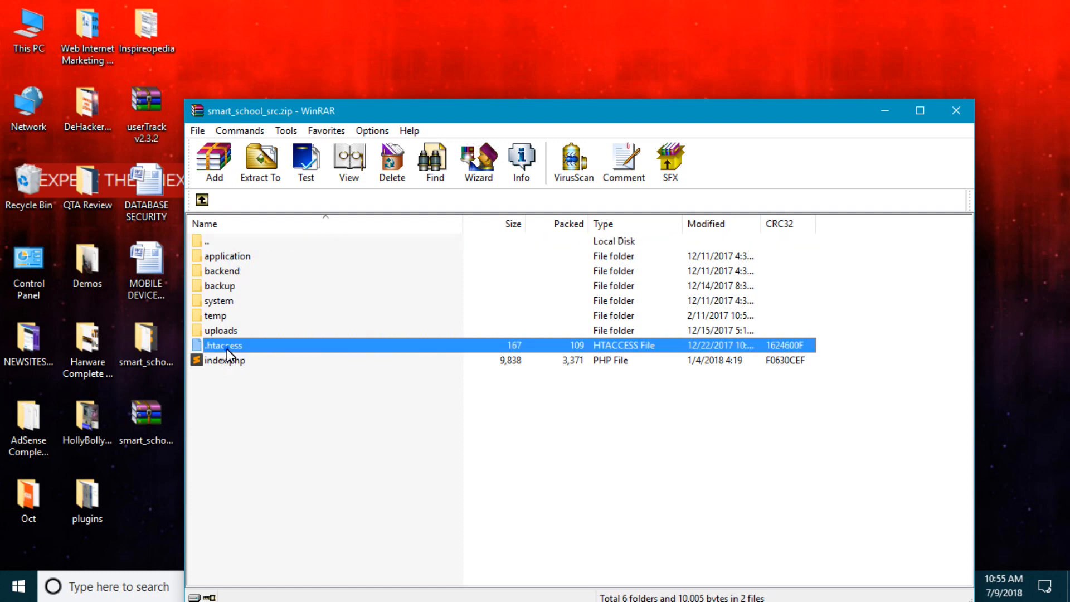
pyautogui.click(259, 166)
pyautogui.click(600, 268)
pyautogui.click(614, 528)
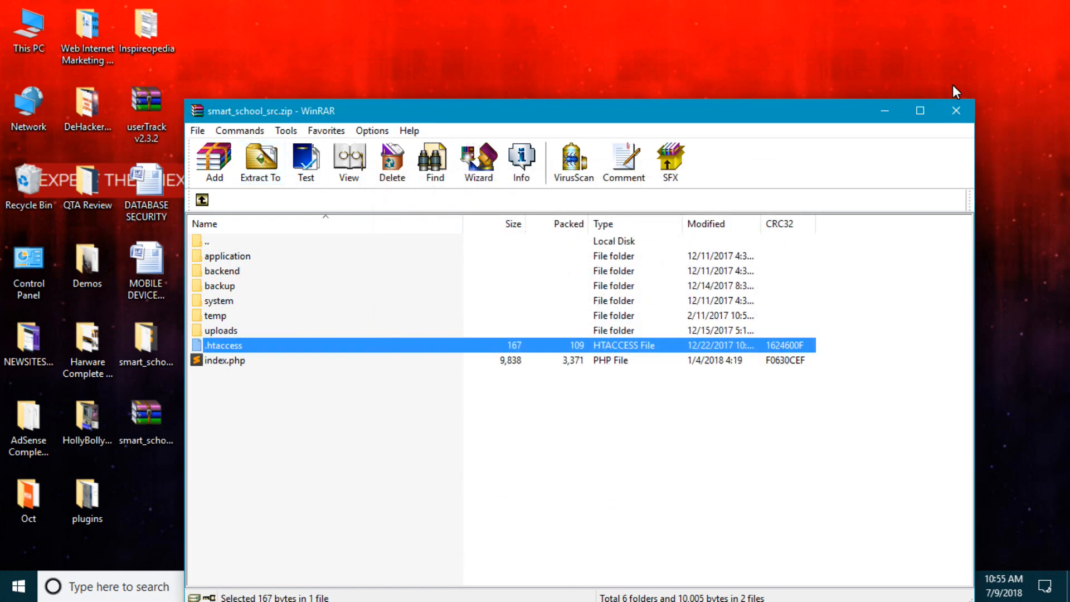
pyautogui.click(956, 111)
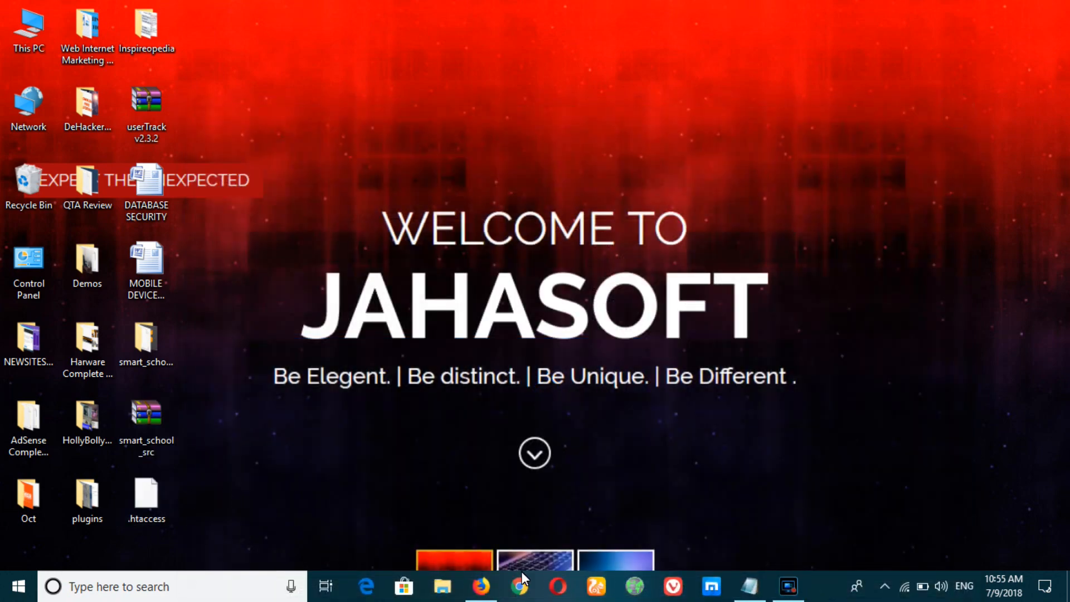
pyautogui.click(482, 586)
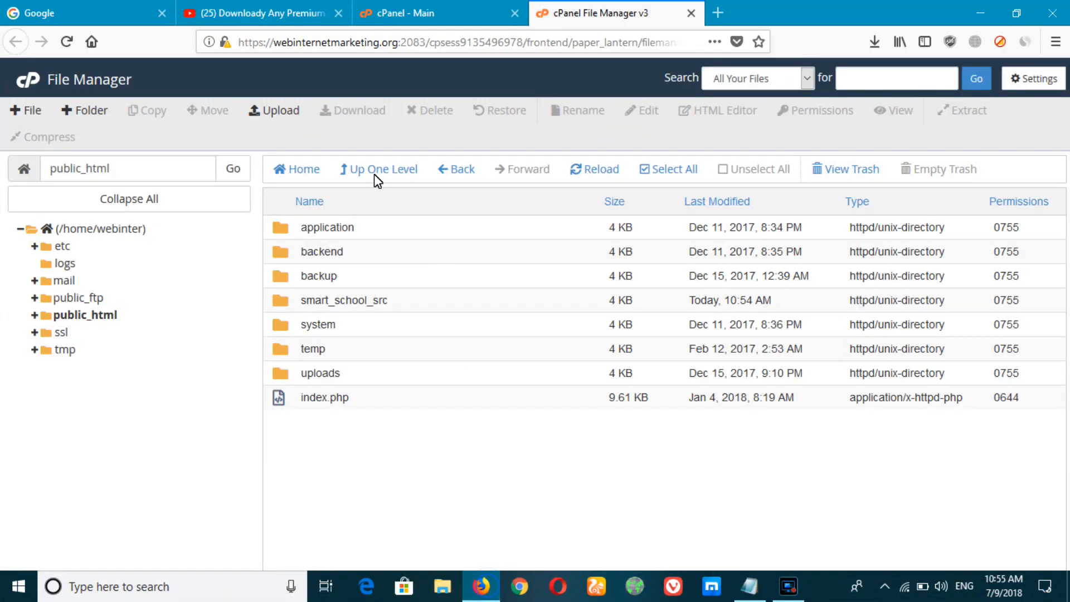
# Step: Upload .htaccess from the Desktop to public_html, overwriting the existing file
pyautogui.click(277, 109)
pyautogui.click(530, 341)
pyautogui.doubleClick(198, 176)
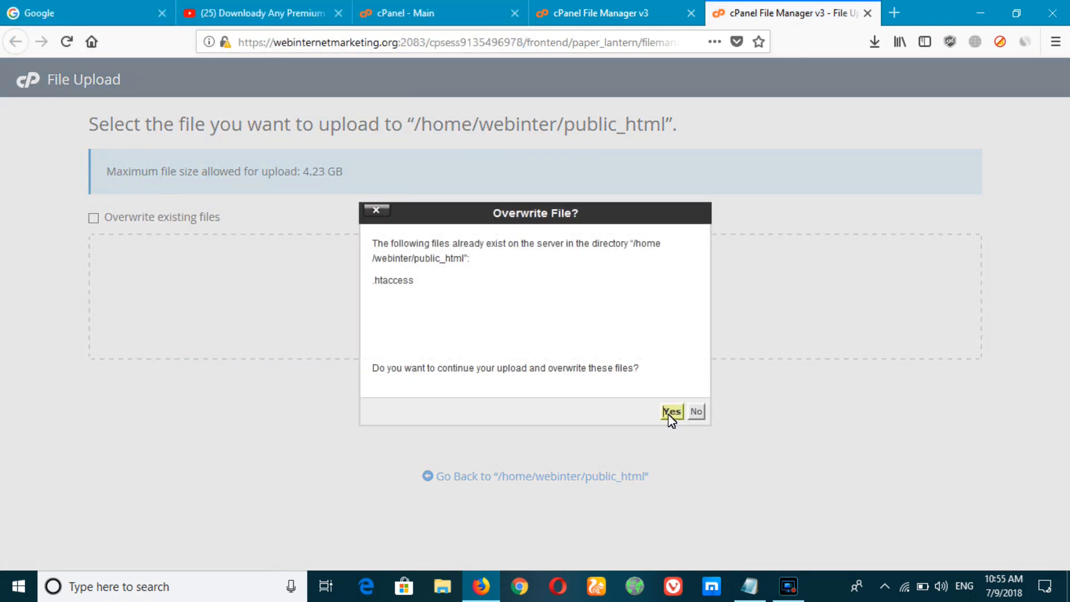
pyautogui.click(672, 413)
pyautogui.click(473, 477)
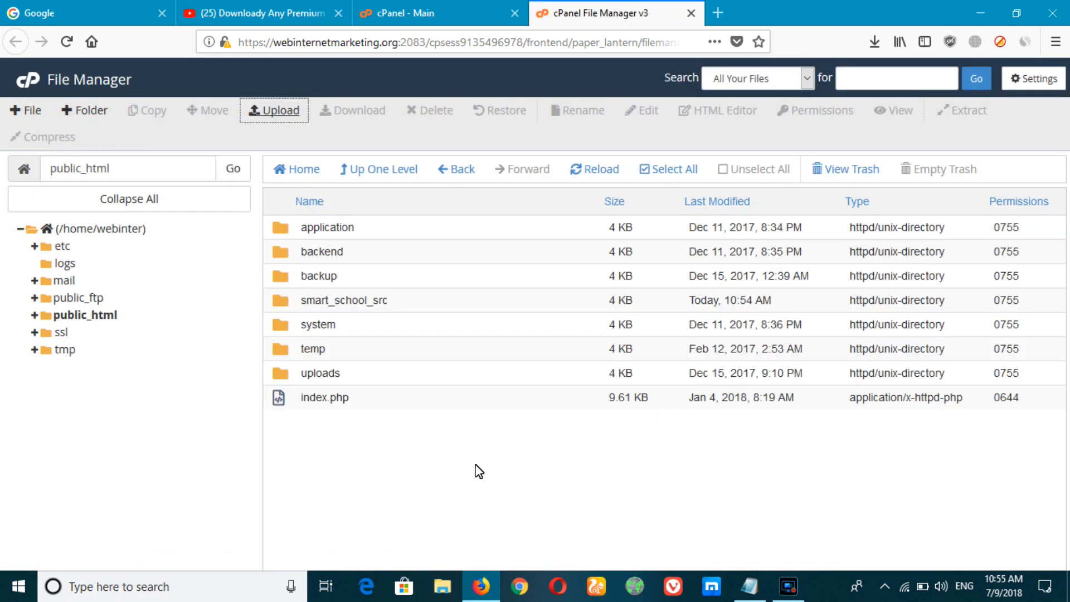
# Step: Create the MySQL database 'test' (webinter_test) with the Database Wizard
pyautogui.click(455, 8)
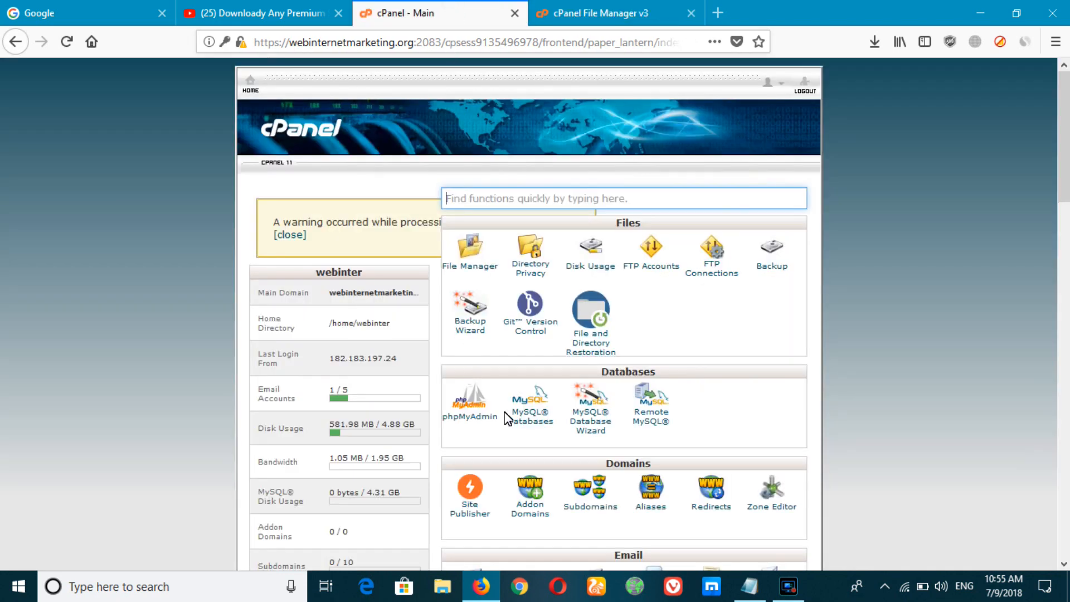
pyautogui.click(586, 417)
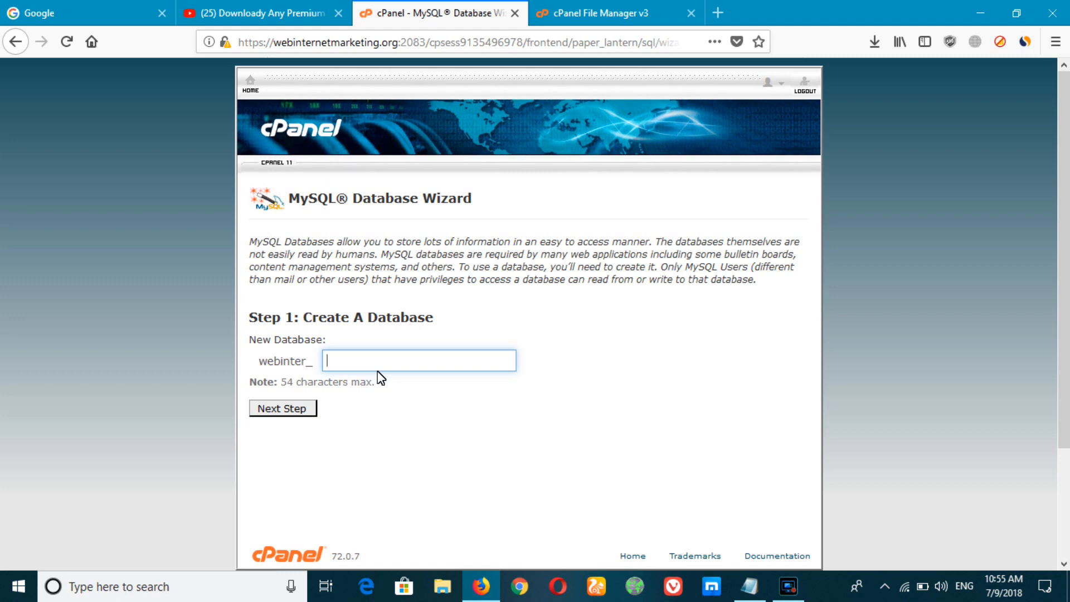
pyautogui.write('test')
pyautogui.click(286, 410)
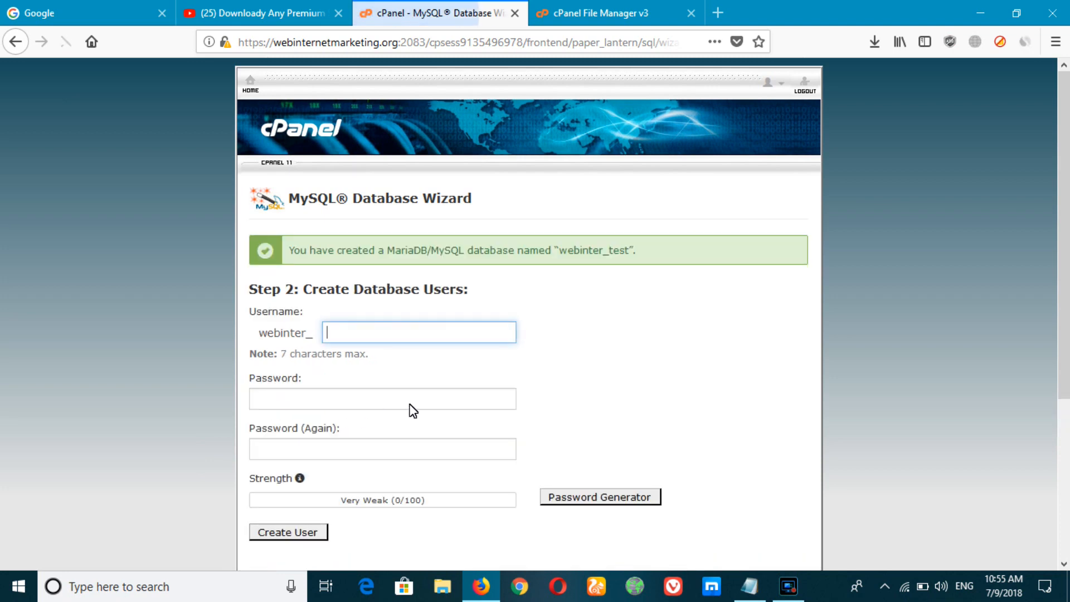
# Step: Create database user 'test' with a generated strong password, copied for later
pyautogui.write('test')
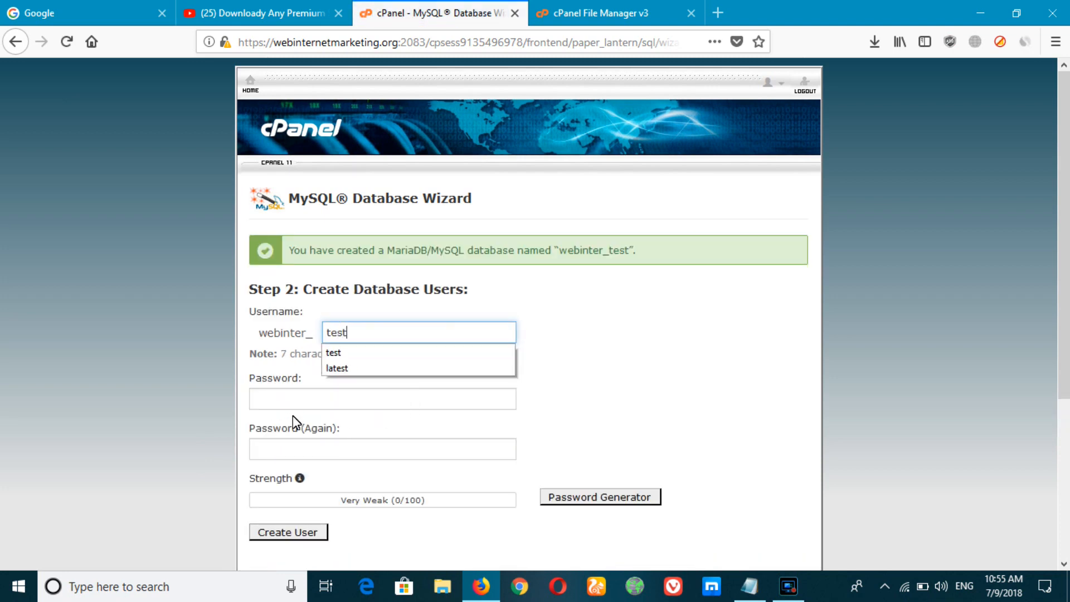
pyautogui.click(306, 400)
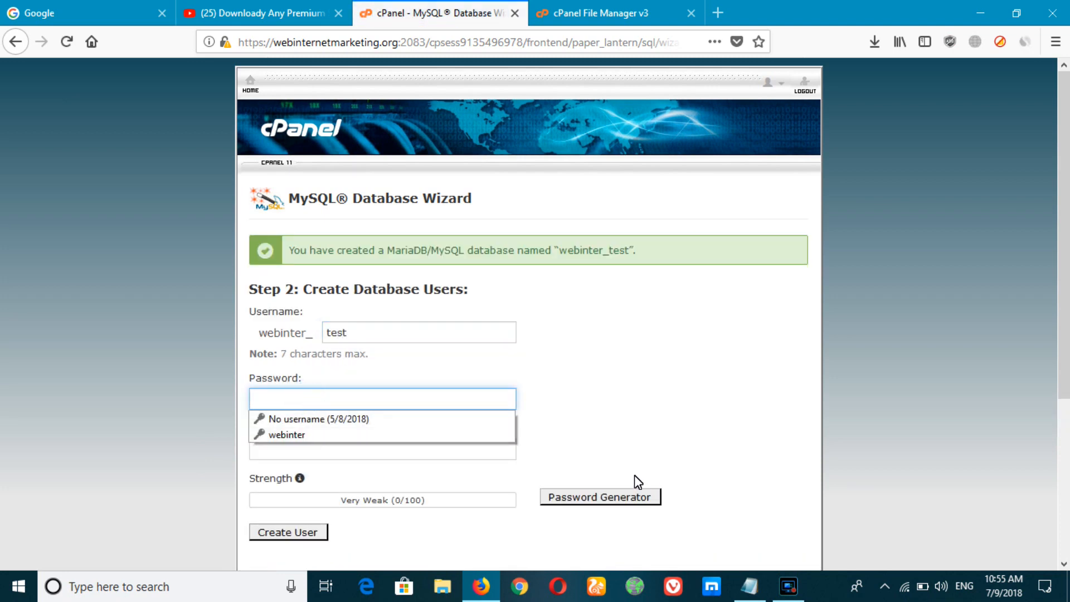
pyautogui.click(597, 495)
pyautogui.click(506, 270)
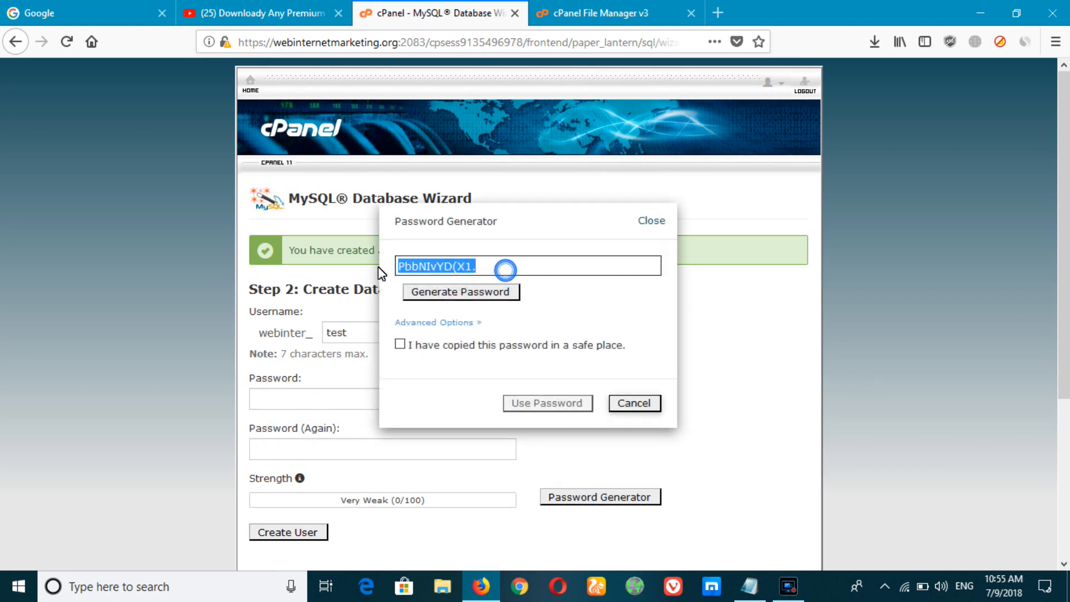
pyautogui.click(419, 344)
pyautogui.click(555, 403)
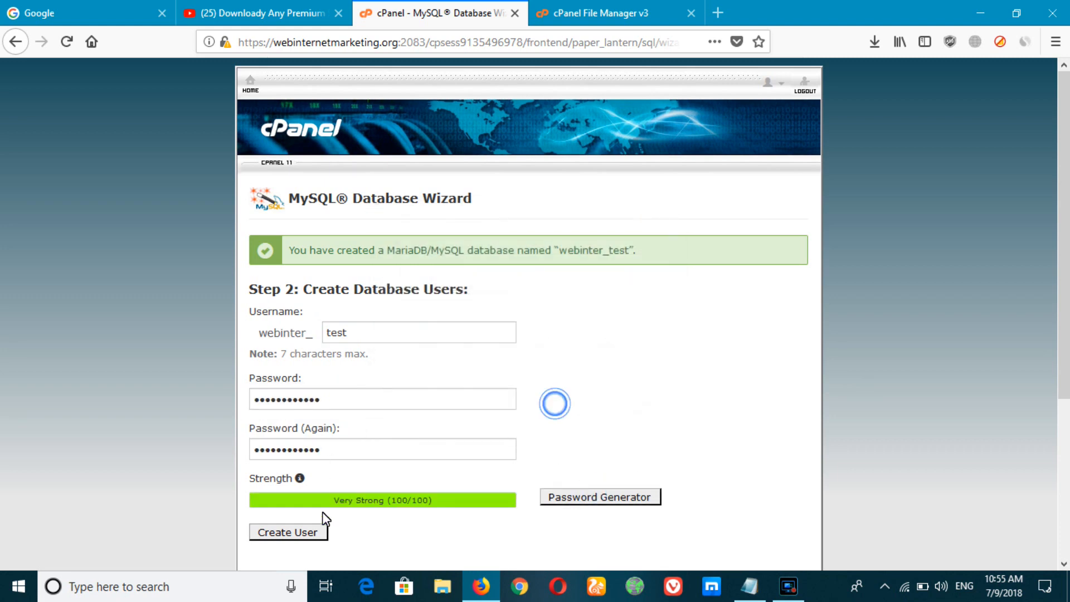
pyautogui.click(303, 533)
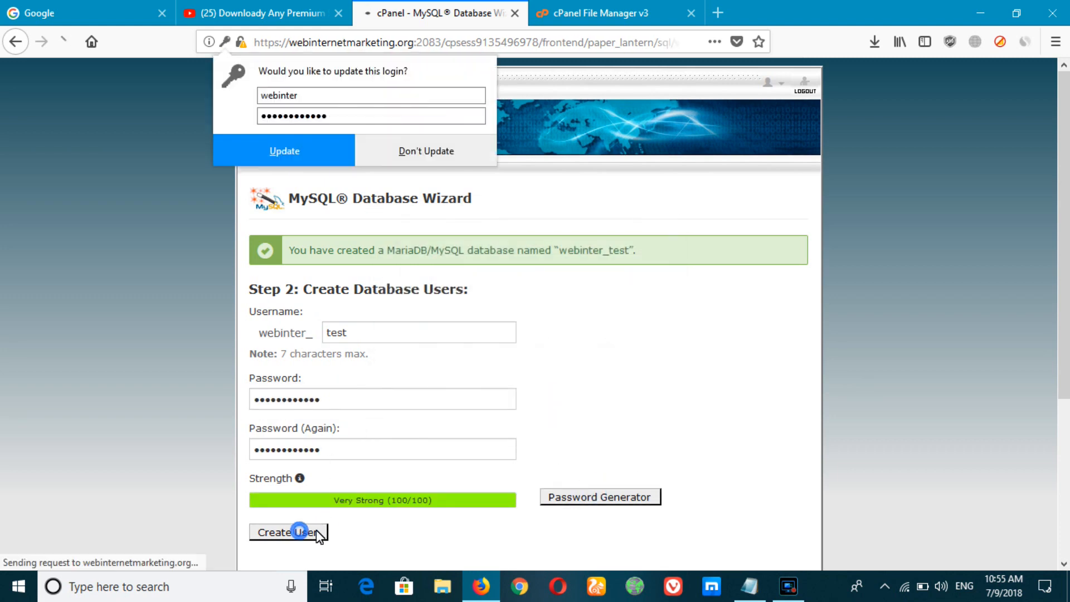
pyautogui.click(106, 394)
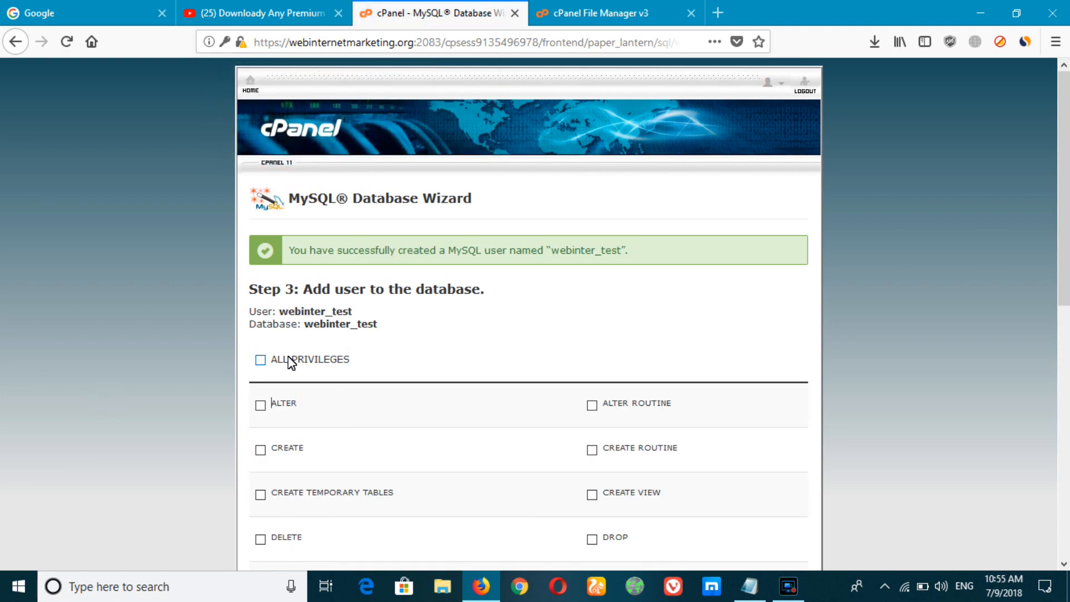
# Step: Grant the user ALL PRIVILEGES on webinter_test
pyautogui.click(306, 361)
pyautogui.scroll(-6, 166, 303)
pyautogui.click(280, 454)
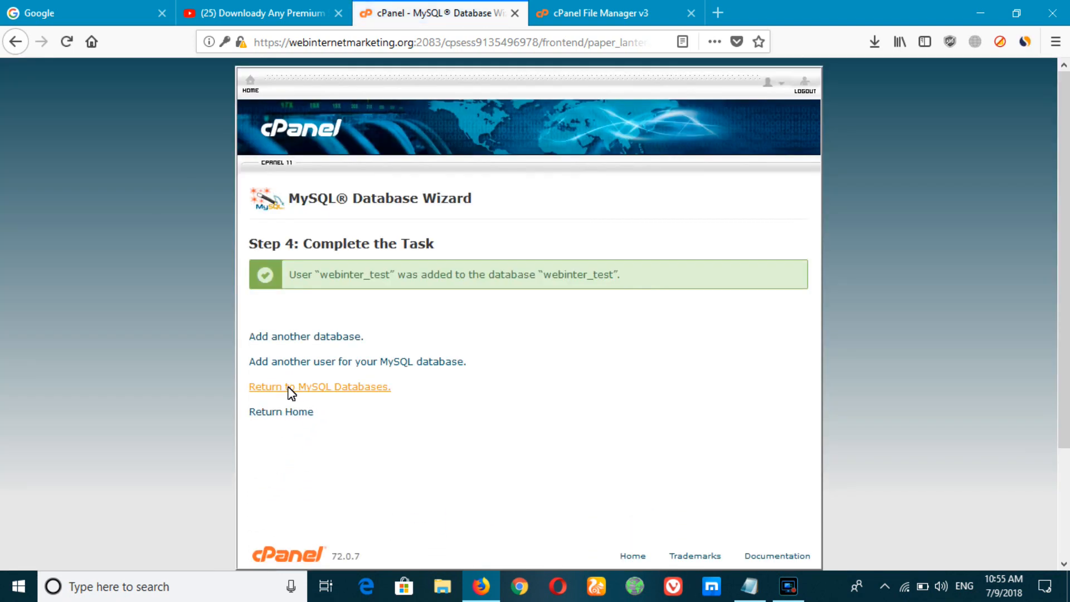
# Step: Return to the MySQL Databases overview page
pyautogui.click(346, 388)
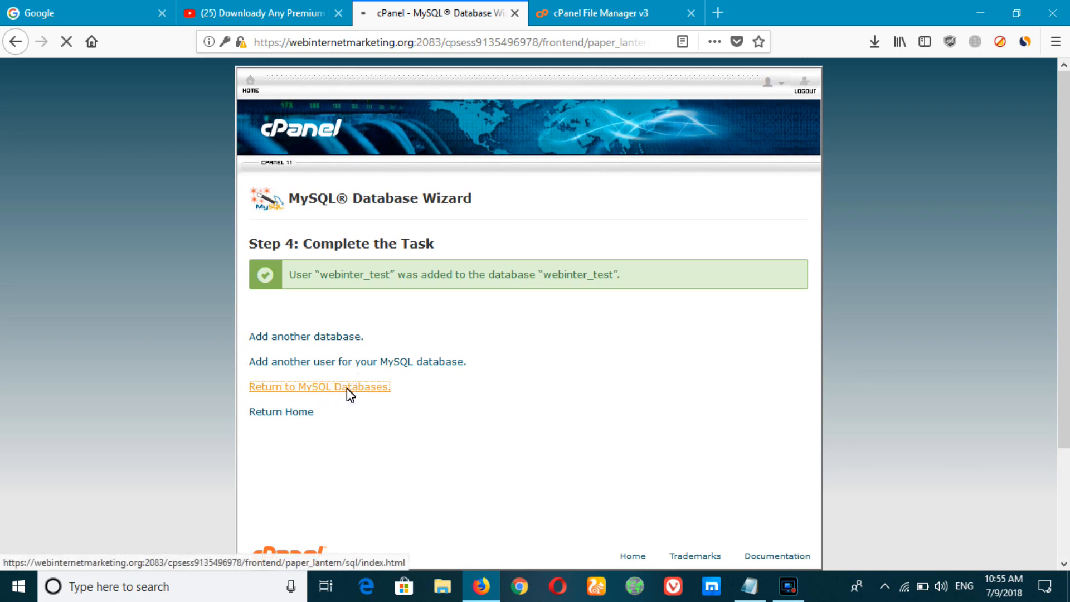
pyautogui.click(585, 8)
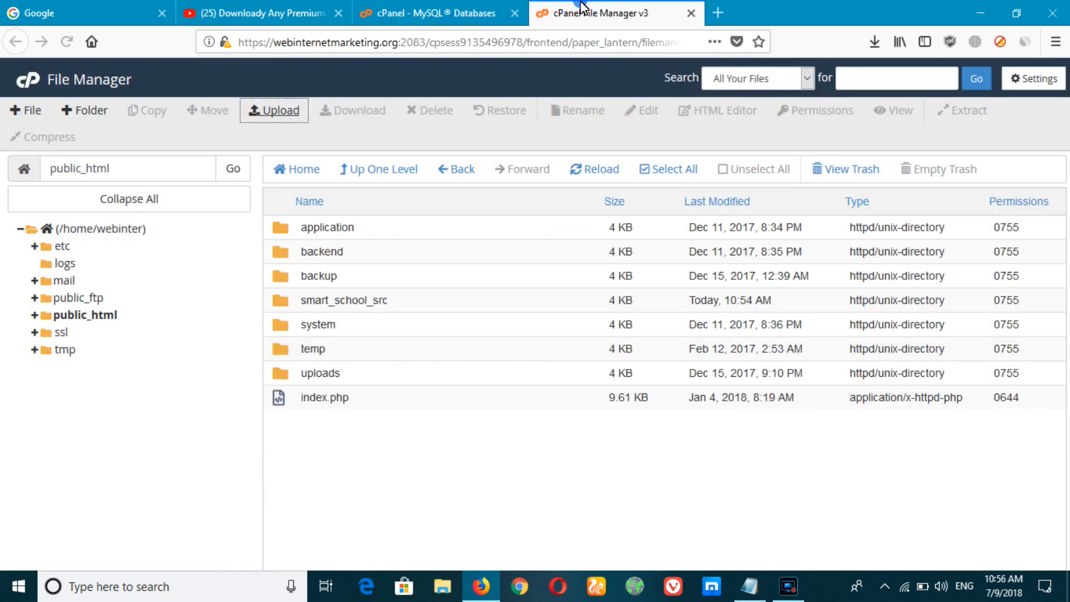
pyautogui.click(437, 11)
pyautogui.click(644, 10)
# Step: Load webinternetmarketing.org in a new tab to view the Smart School Server Requirements check
pyautogui.click(717, 12)
pyautogui.write('webinternetmarketing.org/')
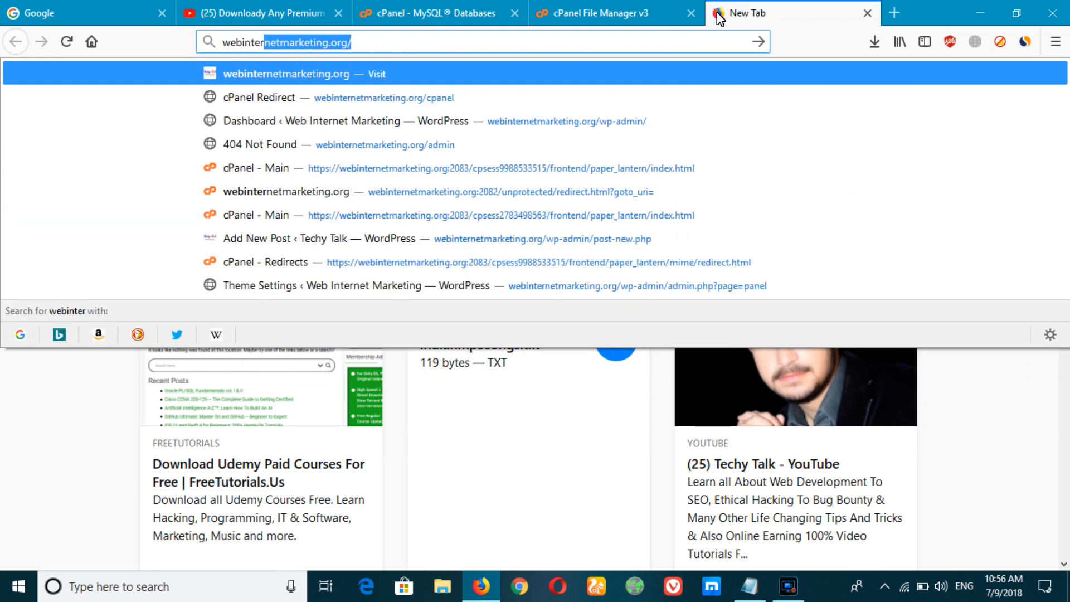
pyautogui.press('Return')
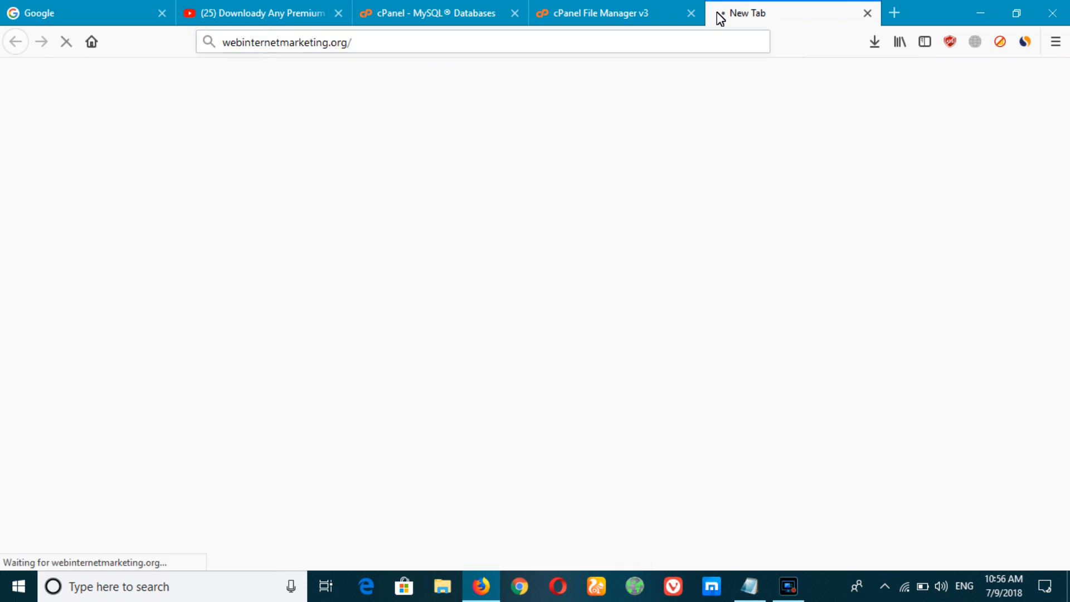
pyautogui.scroll(-2, 836, 245)
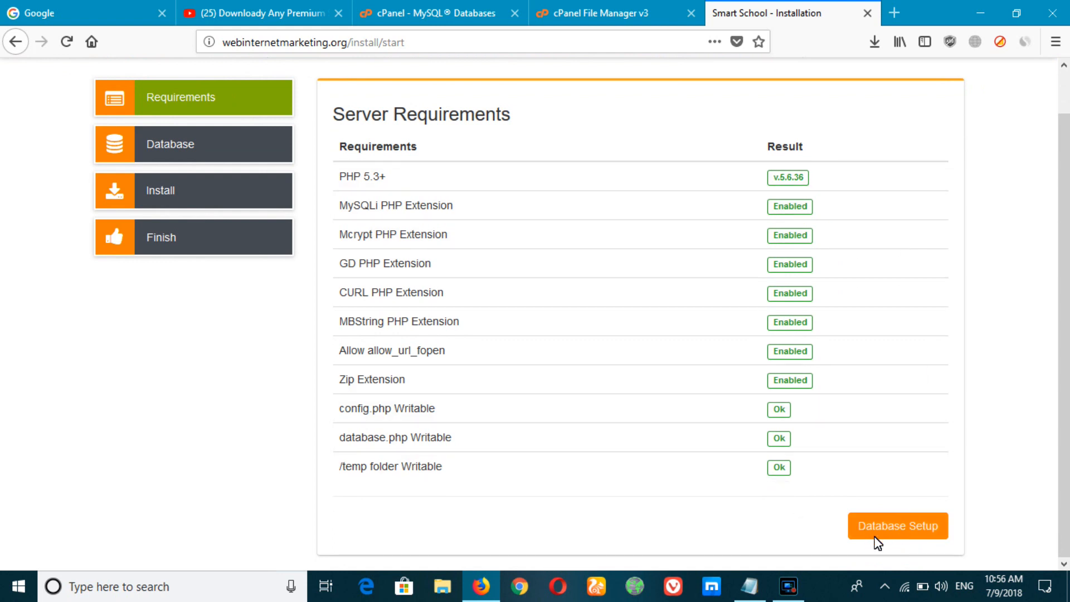
# Step: Continue to the installer's database step and paste the generated database password
pyautogui.click(902, 529)
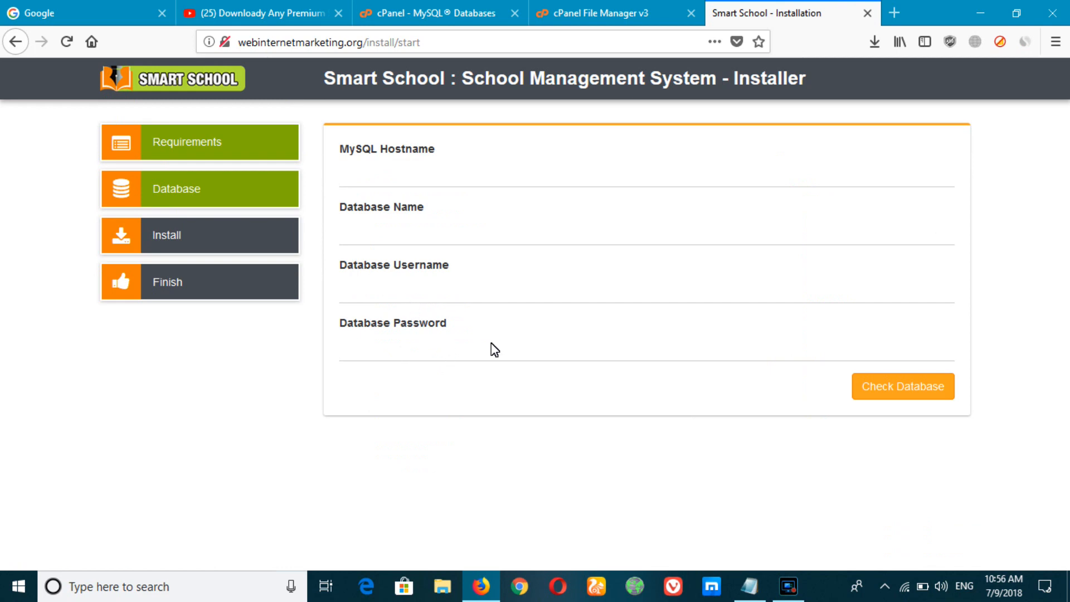
pyautogui.click(662, 346)
pyautogui.hotkey('ctrl', 'v')
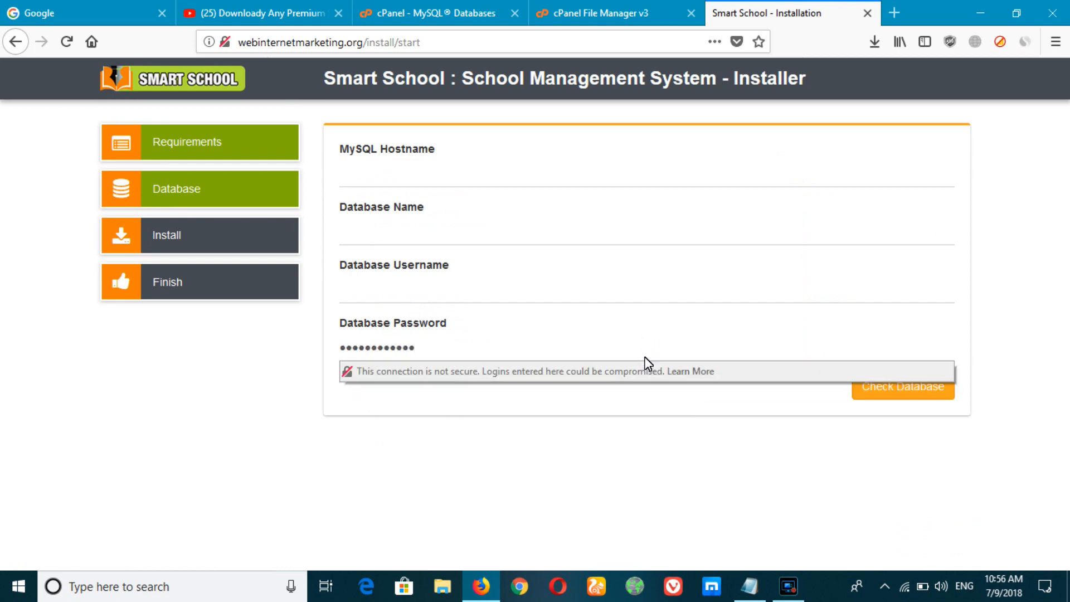
pyautogui.click(270, 409)
# Step: Enter webinter_test as database name and username, hostname localhost, and check the connection
pyautogui.click(392, 4)
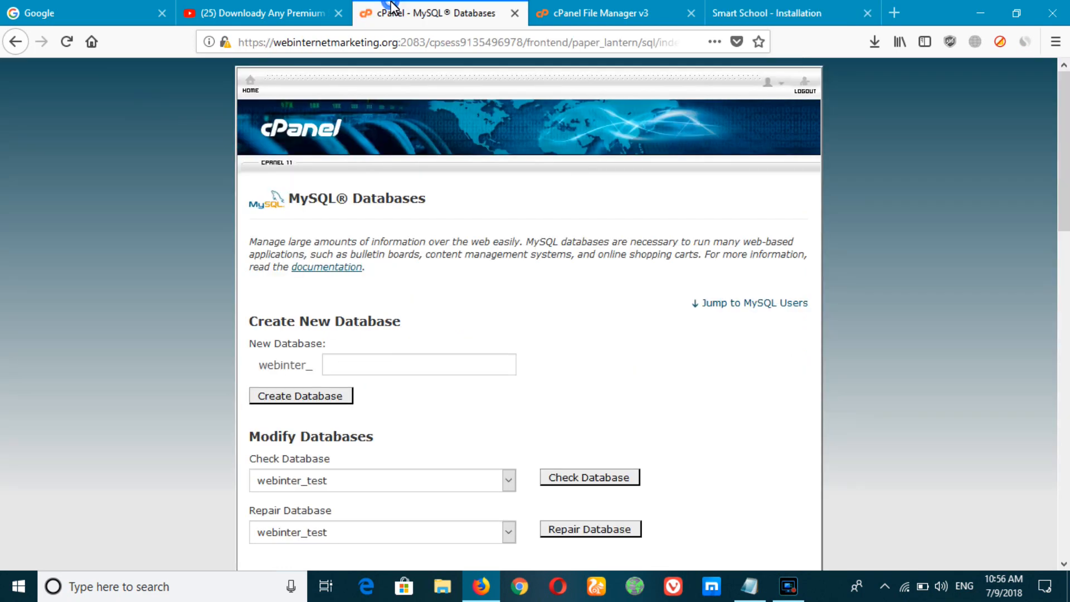
pyautogui.scroll(-6, 378, 256)
pyautogui.doubleClick(299, 312)
pyautogui.hotkey('ctrl', 'c')
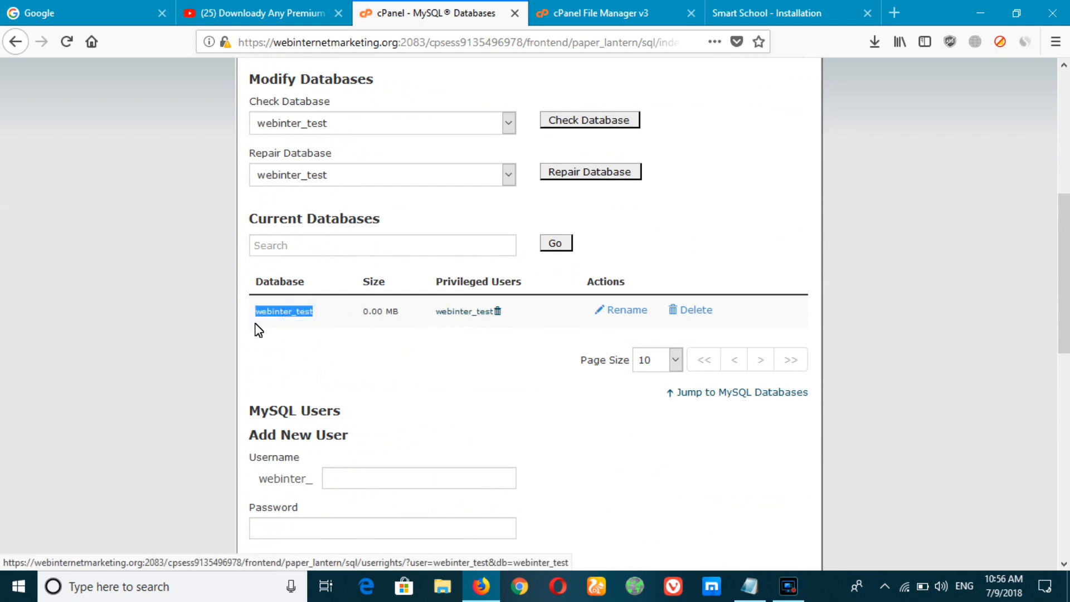
pyautogui.click(819, 8)
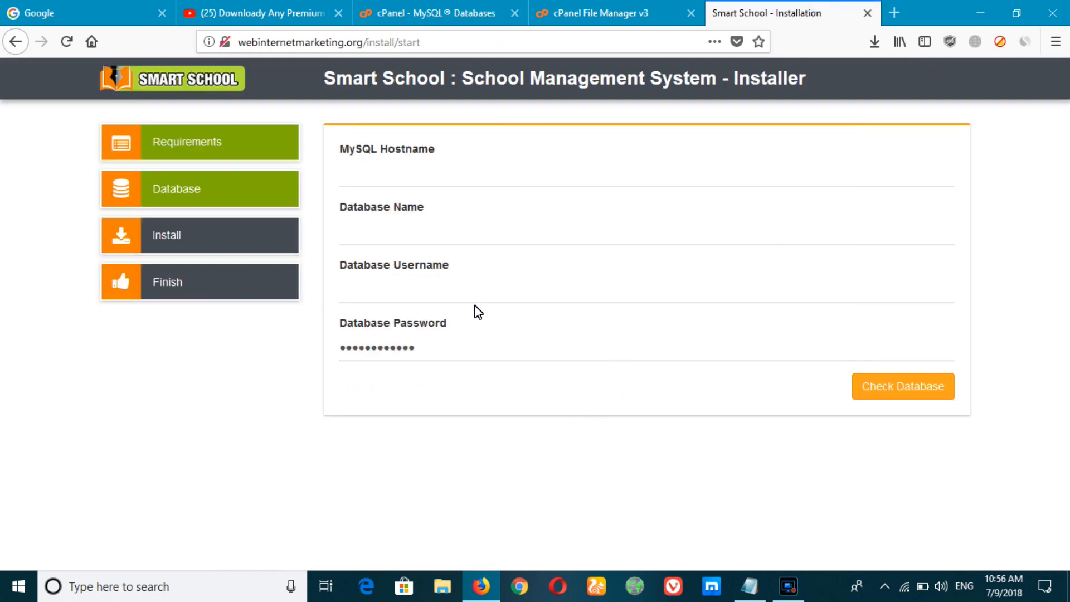
pyautogui.click(487, 291)
pyautogui.hotkey('ctrl', 'v')
pyautogui.click(392, 233)
pyautogui.hotkey('ctrl', 'v')
pyautogui.click(406, 178)
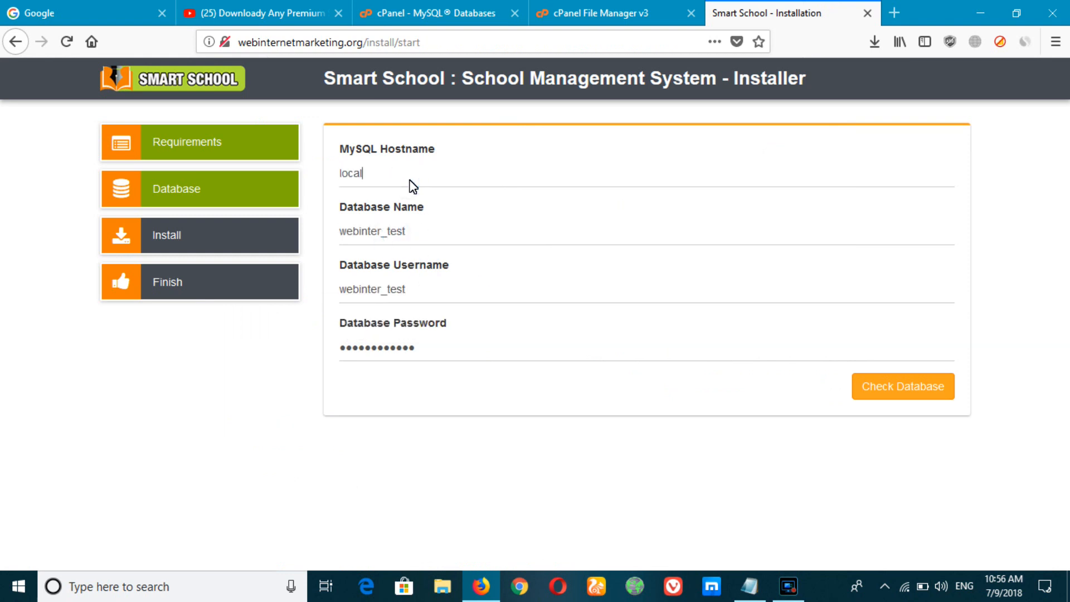
pyautogui.click(885, 384)
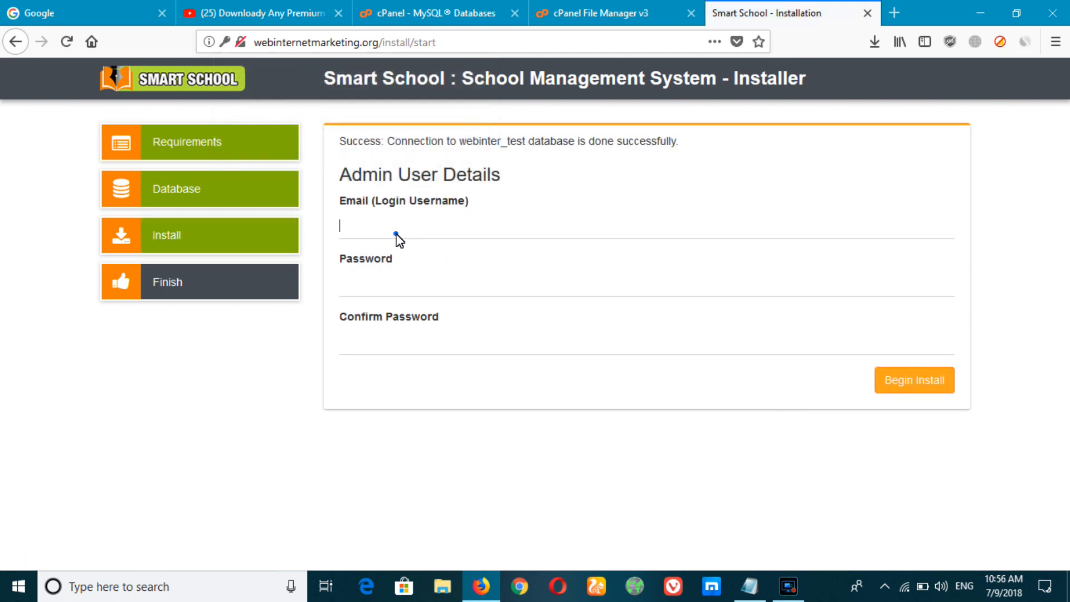
# Step: Enter the admin e-mail and a matching password, start the installation, and save the login in Firefox
pyautogui.click(397, 231)
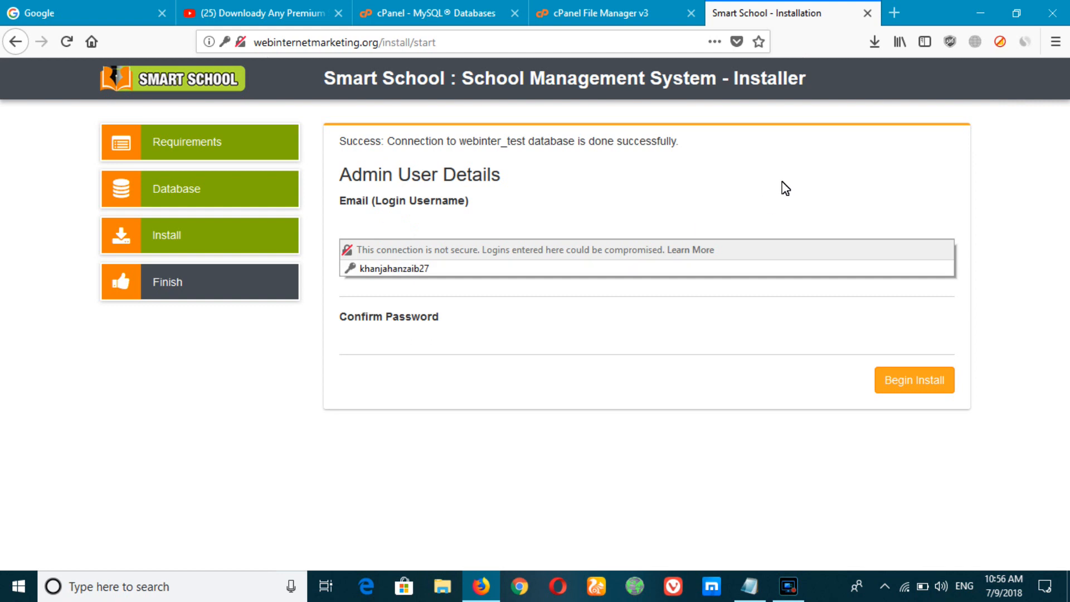
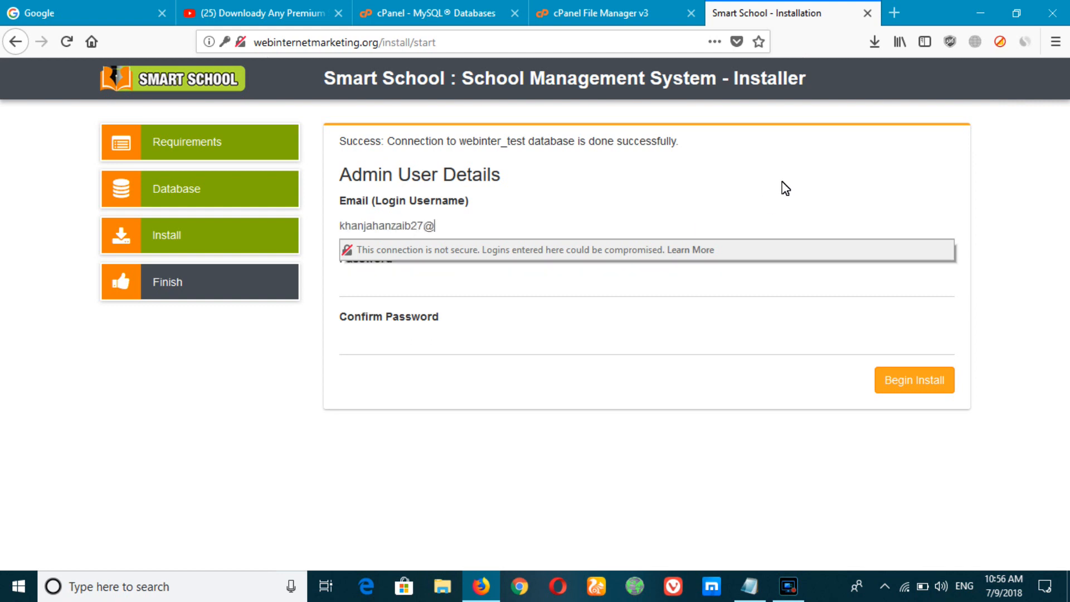
pyautogui.press('Tab')
pyautogui.write('*')
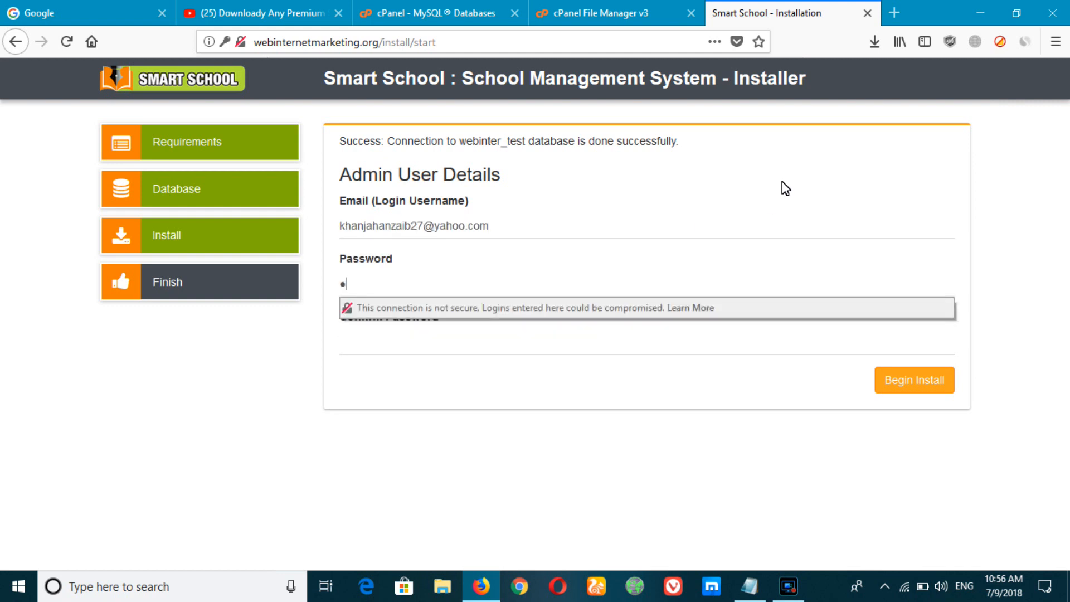
pyautogui.write('*******')
pyautogui.press('Tab')
pyautogui.write('**')
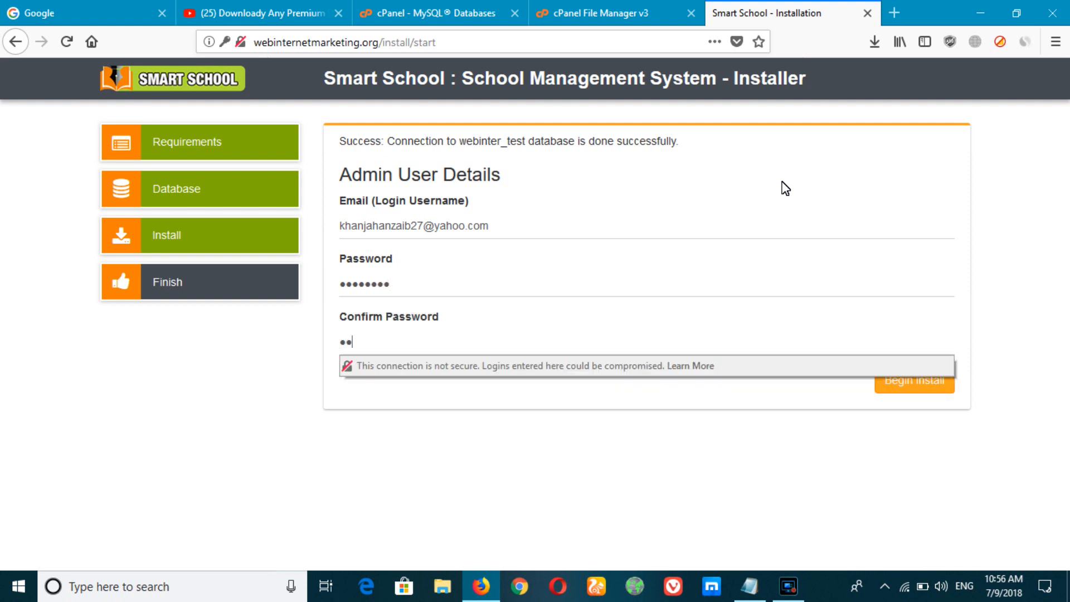
pyautogui.write('******')
pyautogui.click(923, 389)
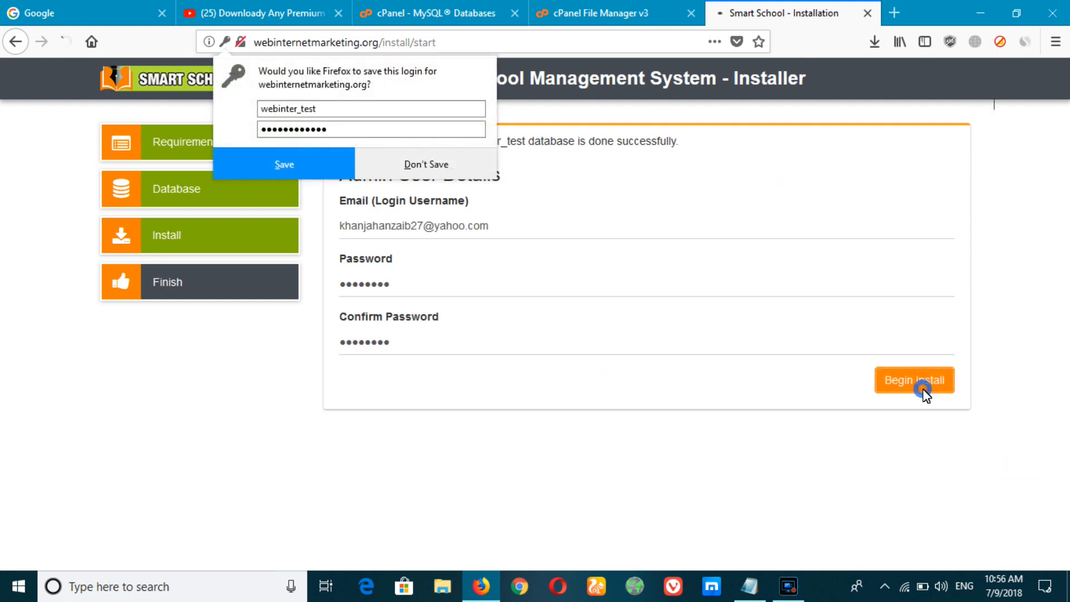
pyautogui.click(343, 162)
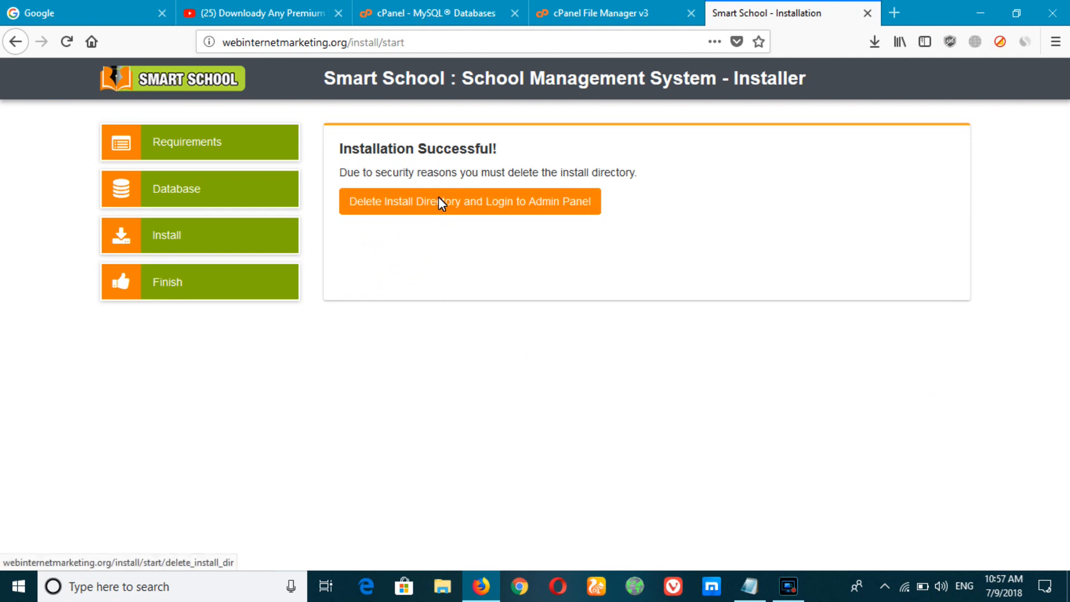
# Step: Delete the install directory and sign in to the admin panel with the saved admin login
pyautogui.click(490, 206)
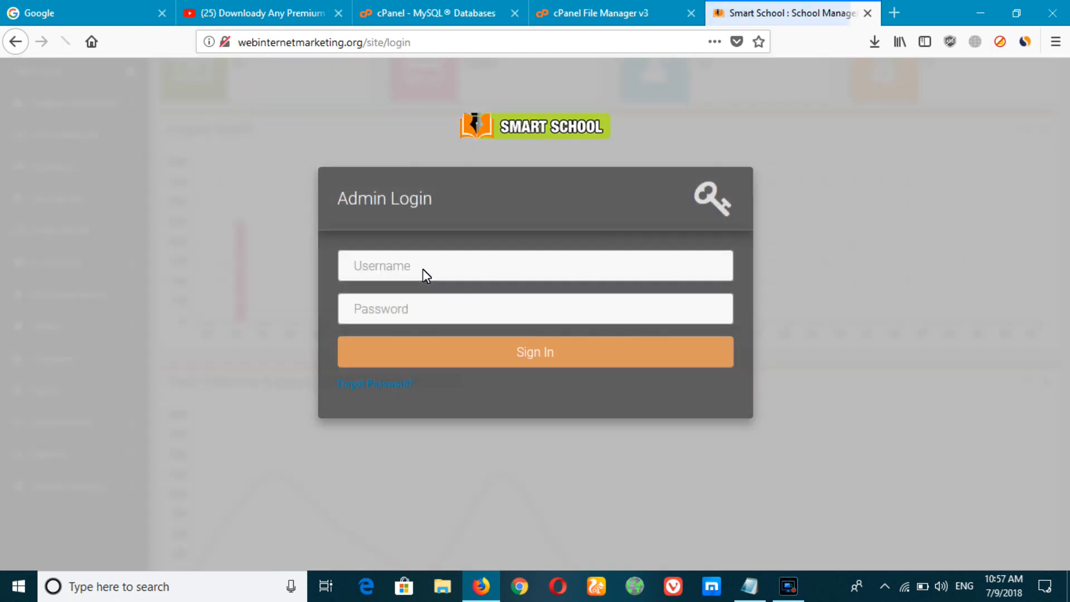
pyautogui.click(423, 268)
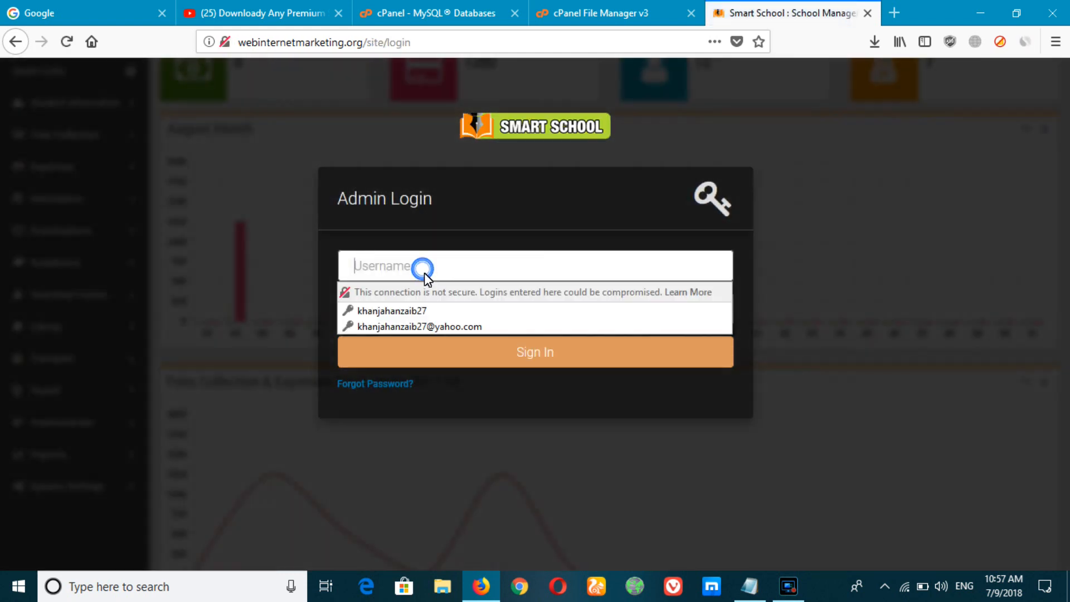
pyautogui.click(414, 311)
pyautogui.click(478, 355)
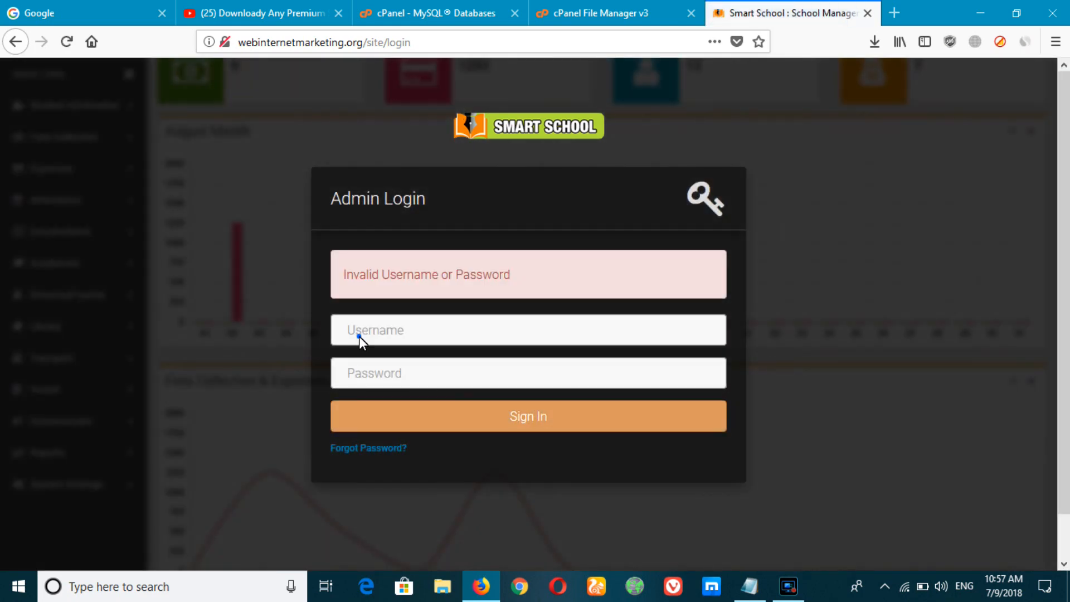
pyautogui.click(359, 336)
pyautogui.click(415, 395)
pyautogui.click(718, 419)
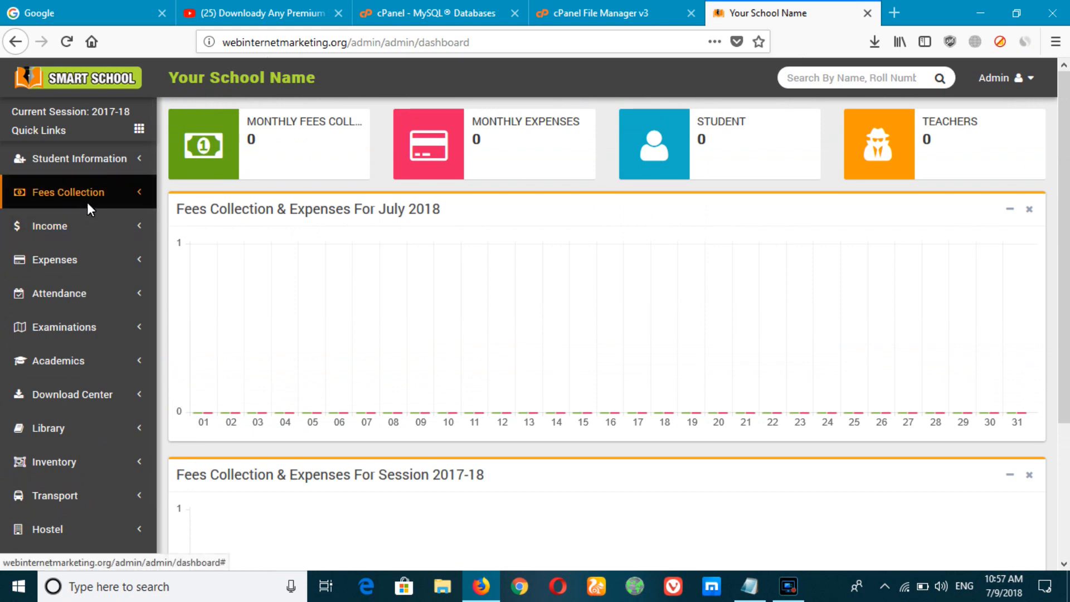
# Step: Expand the Fees Collection, Library, Download Center, Transport and Communicate sidebar menus
pyautogui.click(130, 196)
pyautogui.scroll(-5, 135, 243)
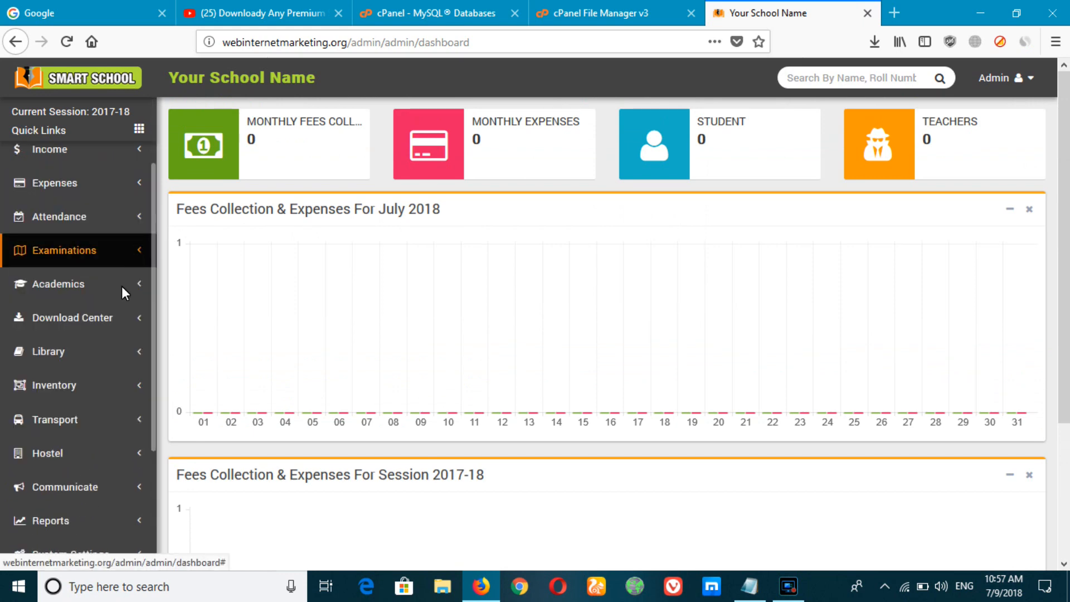
pyautogui.click(89, 350)
pyautogui.click(95, 181)
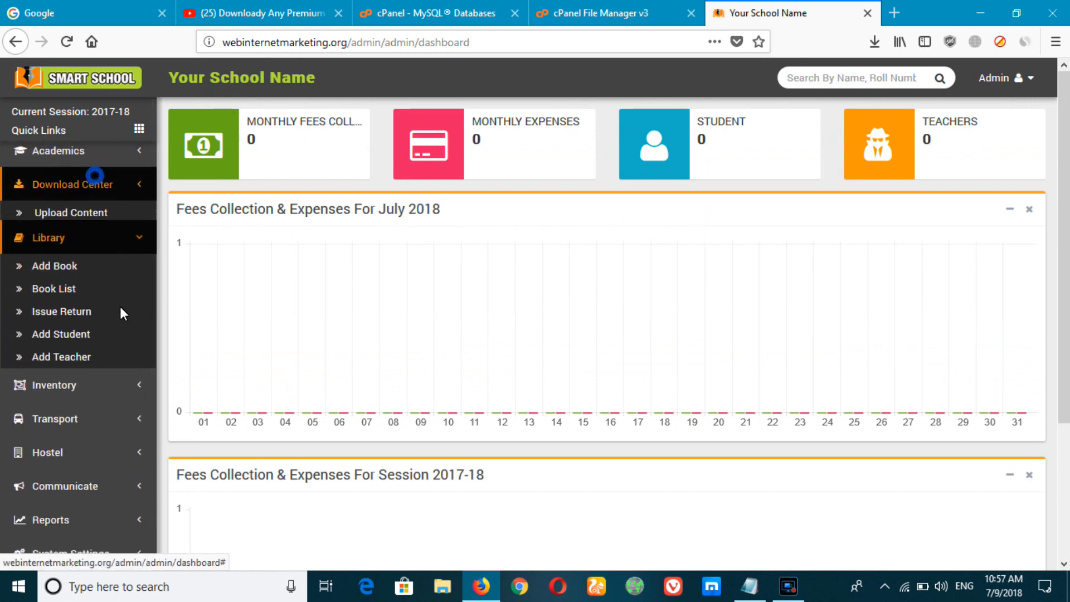
pyautogui.click(58, 417)
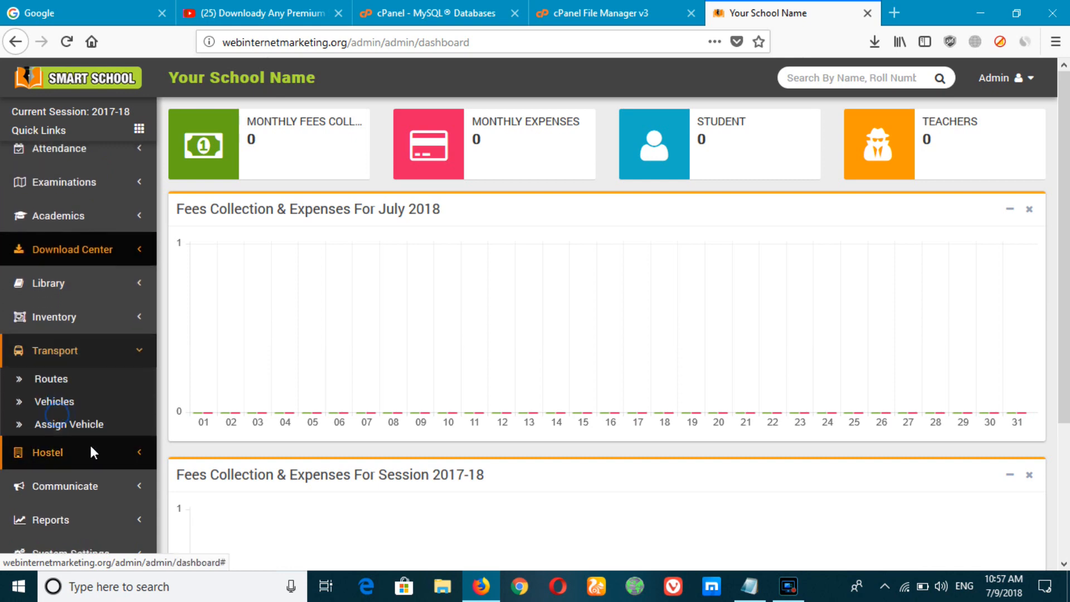
pyautogui.click(80, 490)
pyautogui.scroll(3, 87, 359)
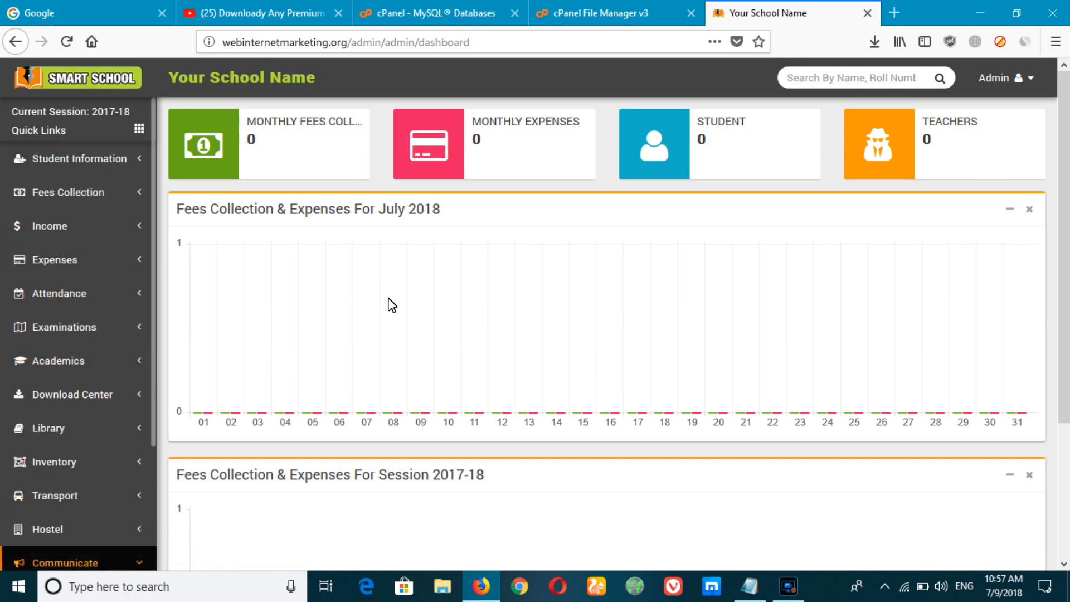
# Step: Glance at the Admin account menu, then go to System Settings > General Setting
pyautogui.click(1018, 78)
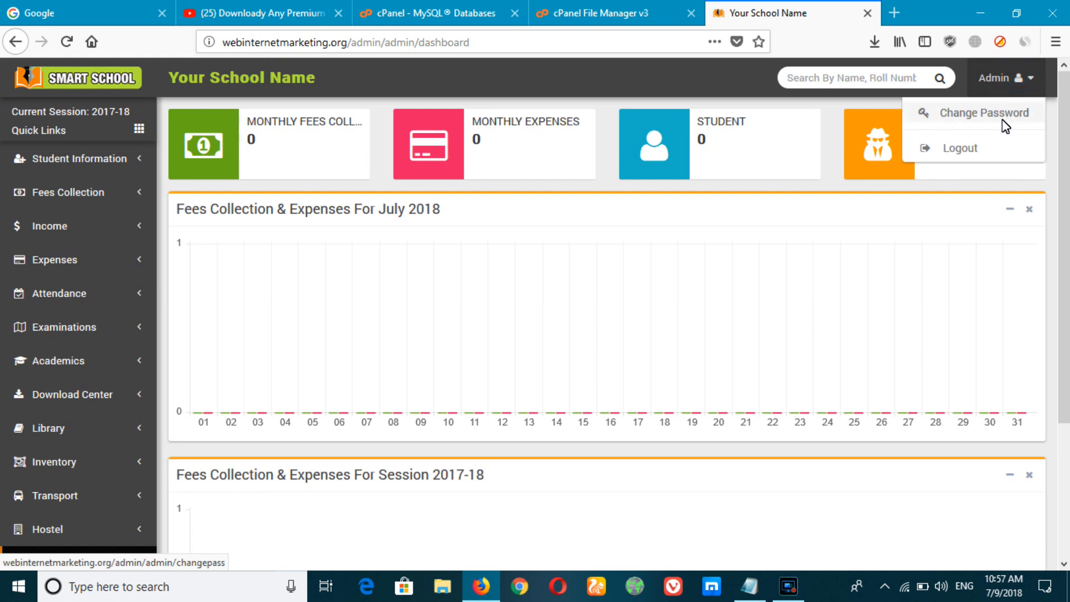
pyautogui.click(444, 262)
pyautogui.scroll(-3, 1, 427)
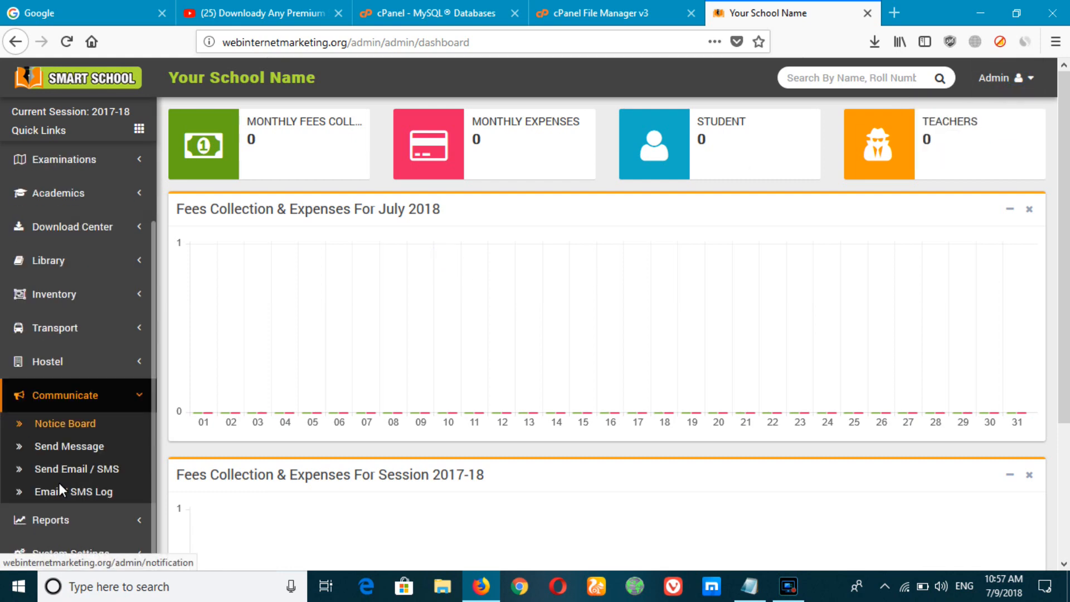
pyautogui.click(78, 551)
pyautogui.scroll(-2, 85, 534)
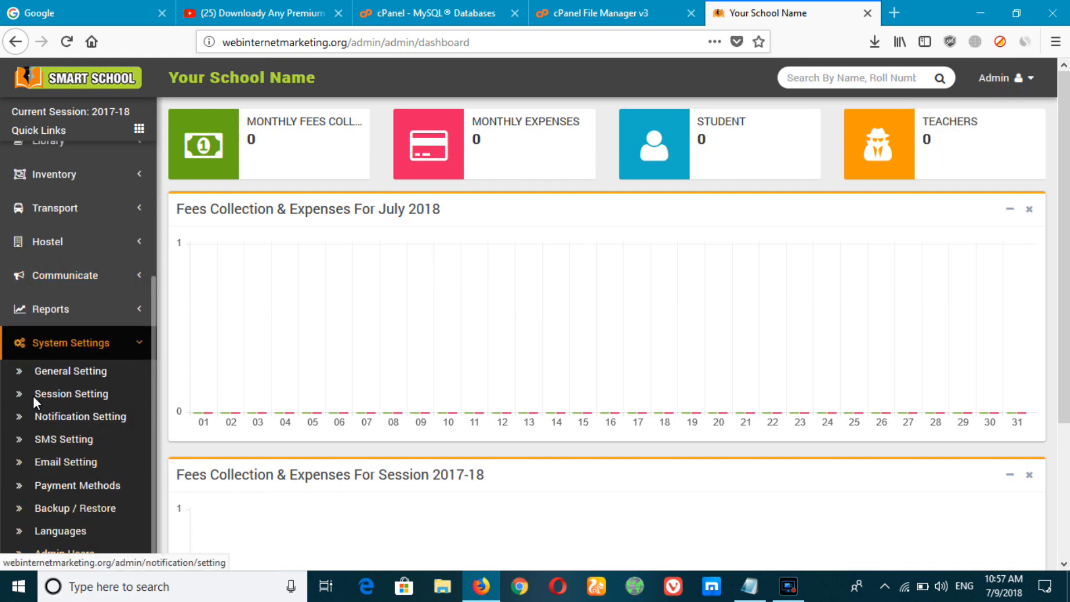
pyautogui.click(58, 369)
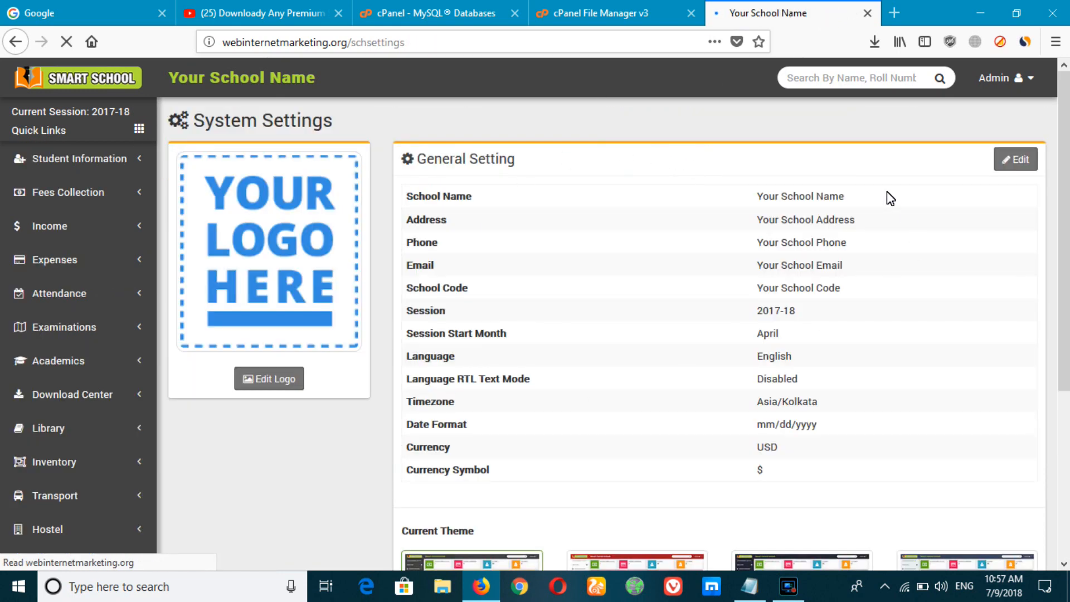
# Step: Scroll through the General Setting page's session, timezone and currency values, then back up
pyautogui.scroll(-3, 507, 277)
pyautogui.scroll(3, 521, 279)
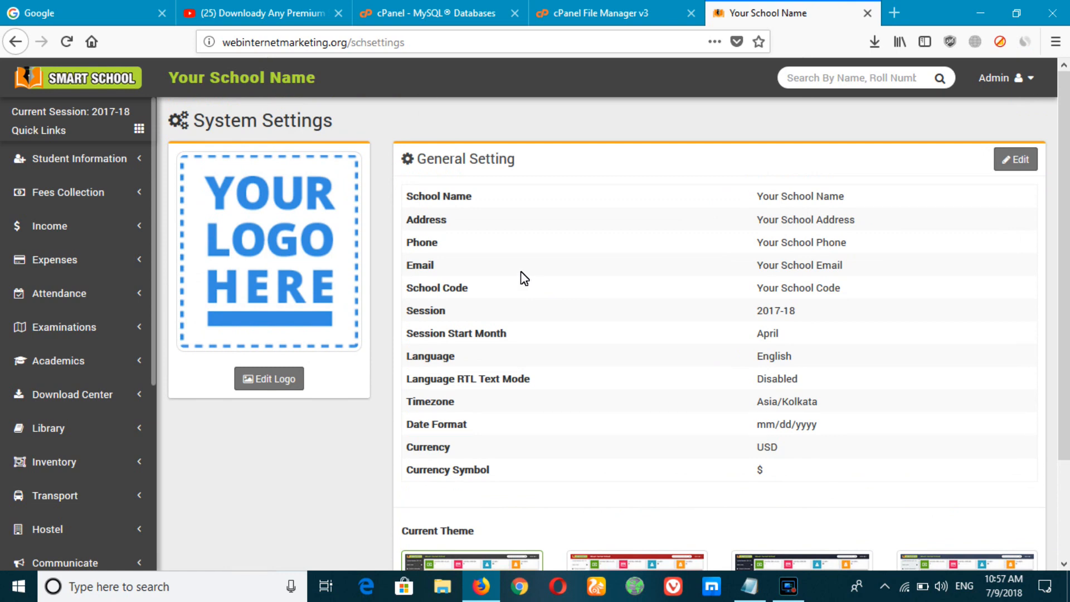